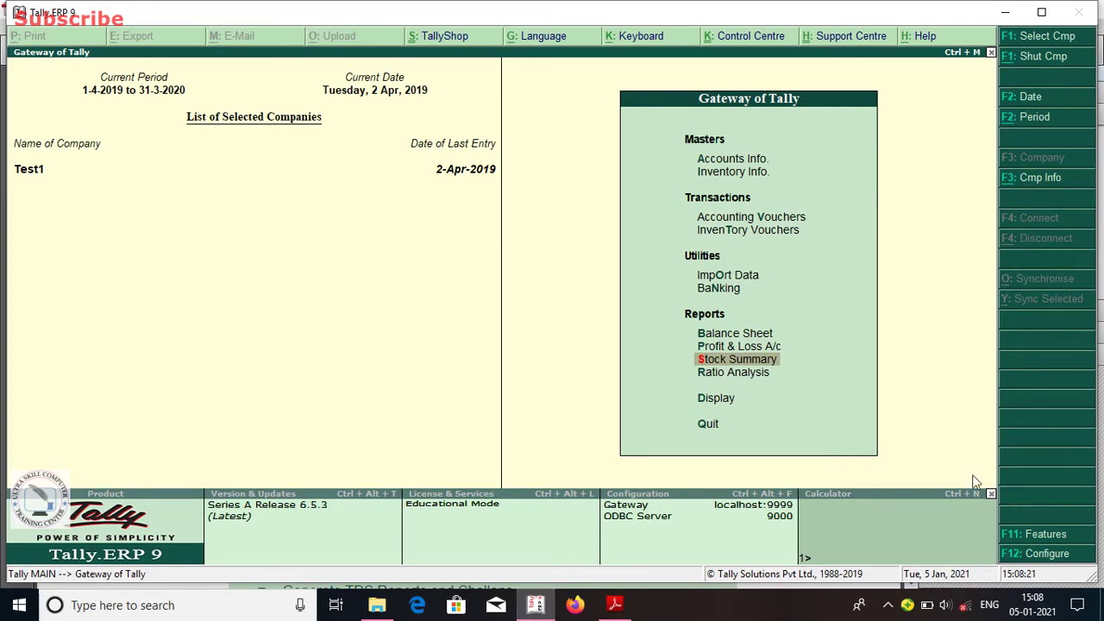
Enable Tax Deducted at Source (TDS) in Test1's statutory and taxation features and choose to set its TDS details
{"action": "left_click", "coordinate": [1045, 536]}
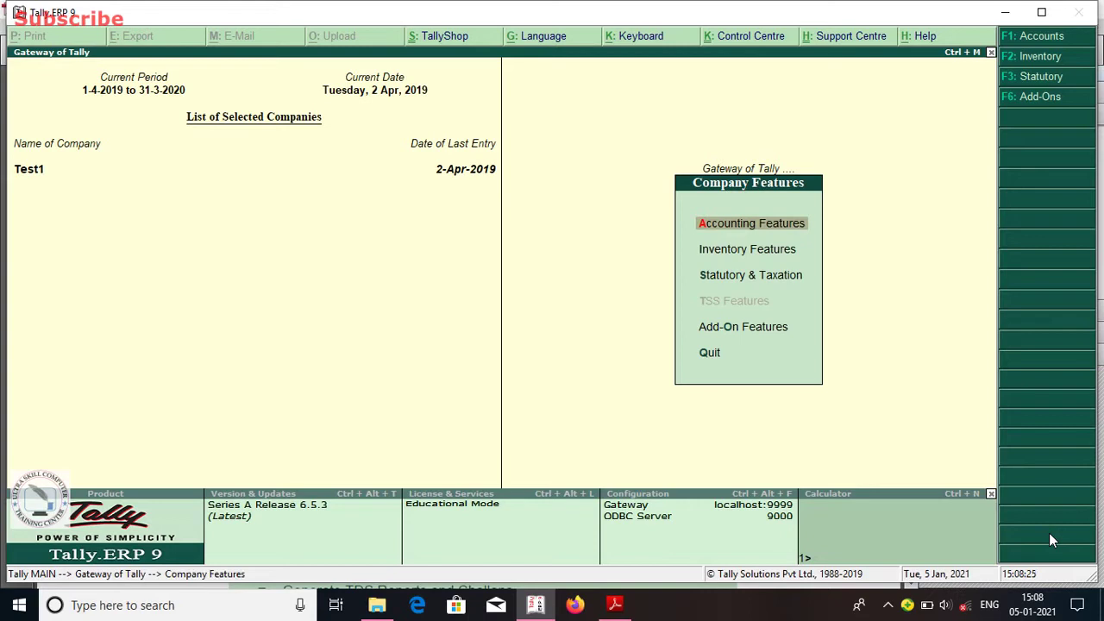
{"action": "key", "text": "Down"}
{"action": "key", "text": "Down"}
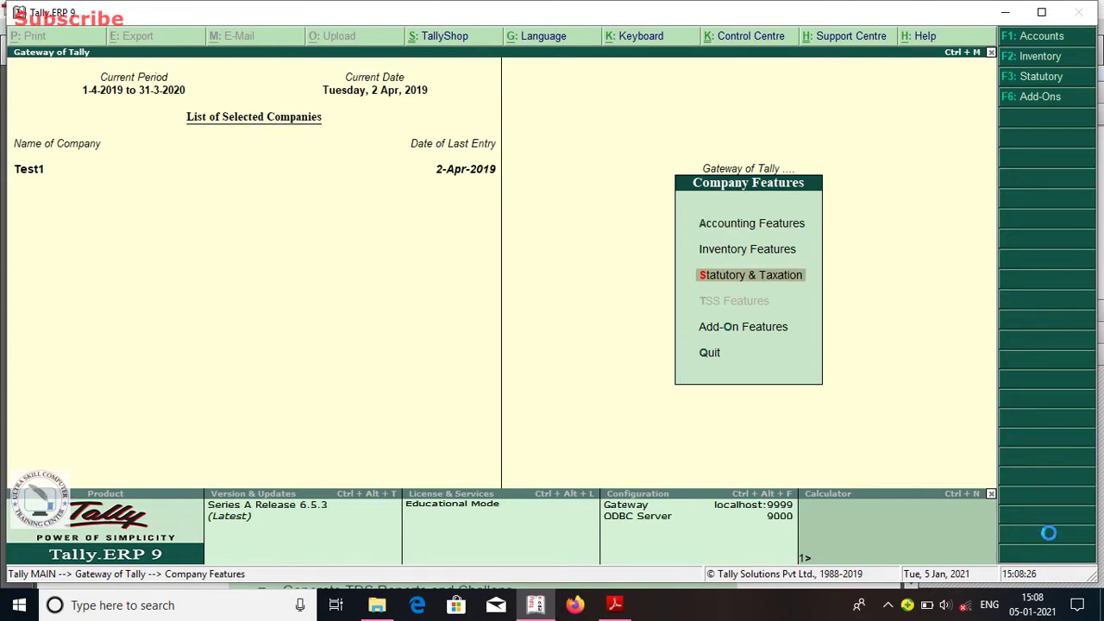
{"action": "key", "text": "Return"}
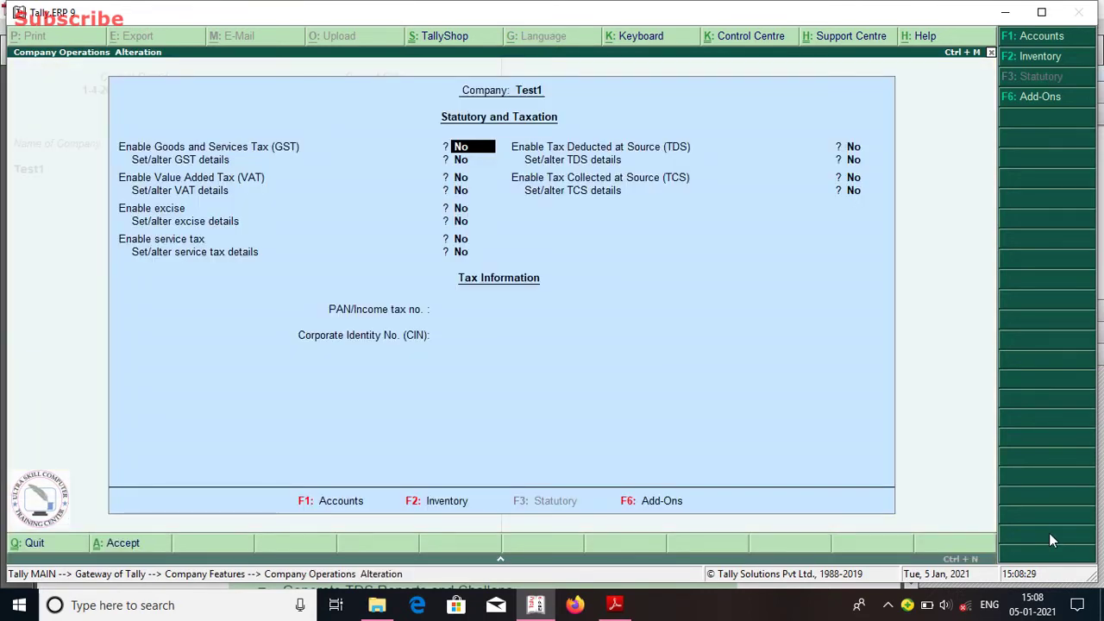
{"action": "key", "text": "Return"}
{"action": "key", "text": "Return"}
{"action": "key", "text": "Return"}
{"action": "key", "text": "Return"}
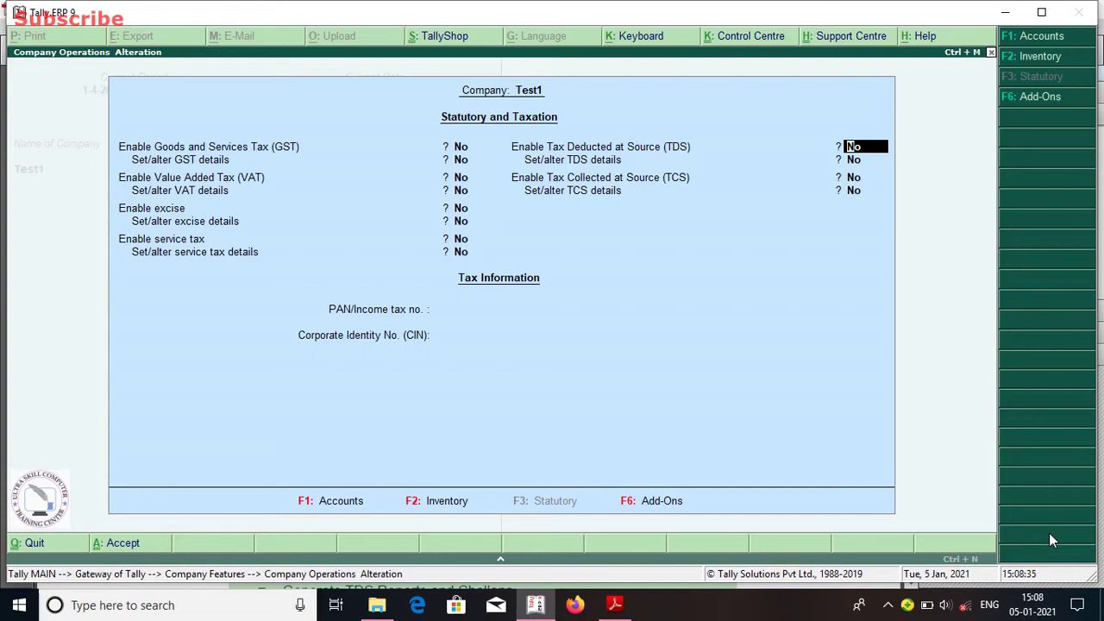
{"action": "type", "text": "yes"}
{"action": "key", "text": "Return"}
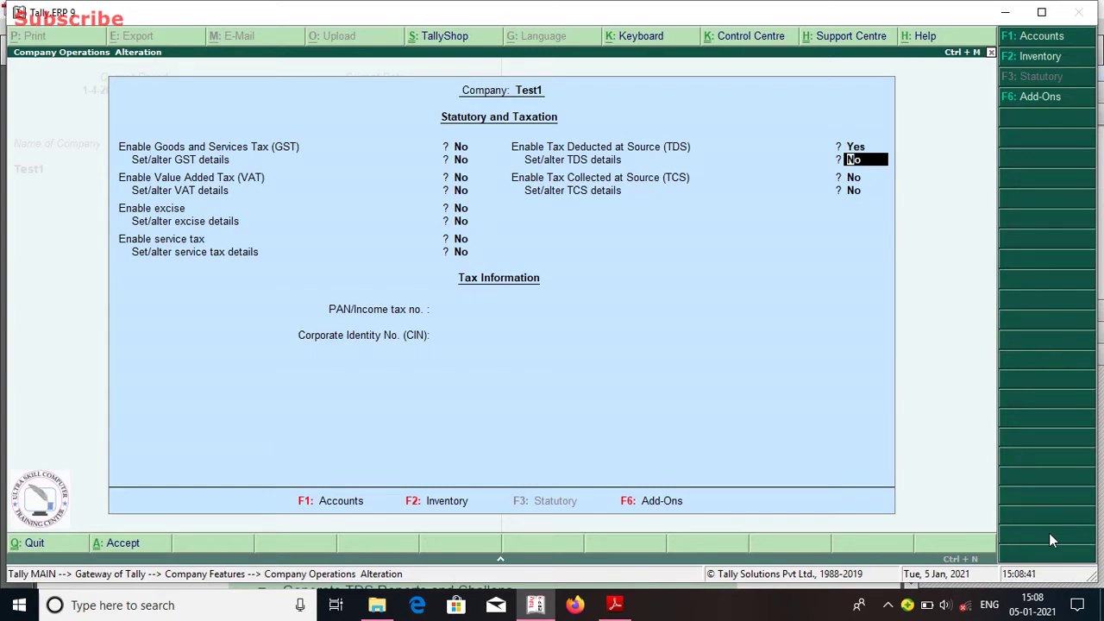
{"action": "type", "text": "yes"}
{"action": "key", "text": "Return"}
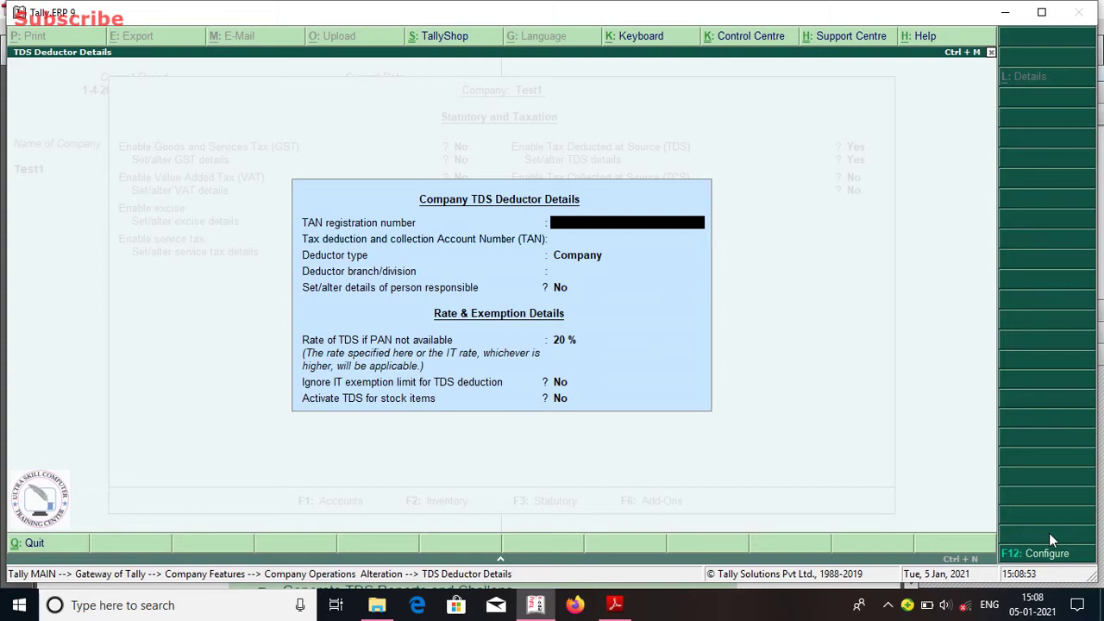
Leave both TAN fields and the deductor branch blank, keeping Company as the deductor type
{"action": "key", "text": "Return"}
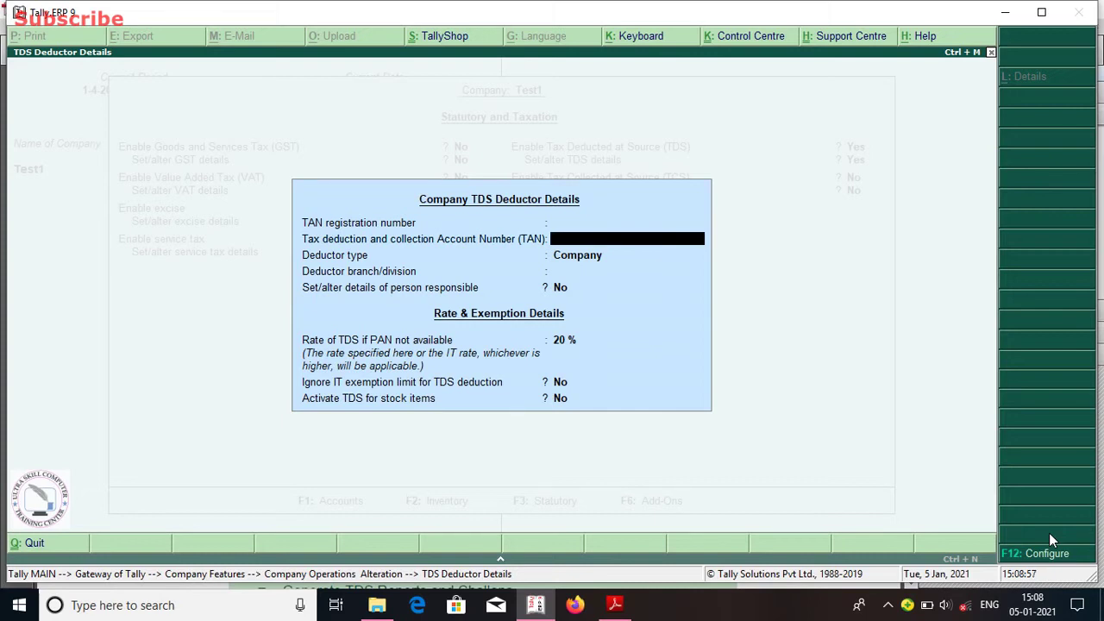
{"action": "key", "text": "Return"}
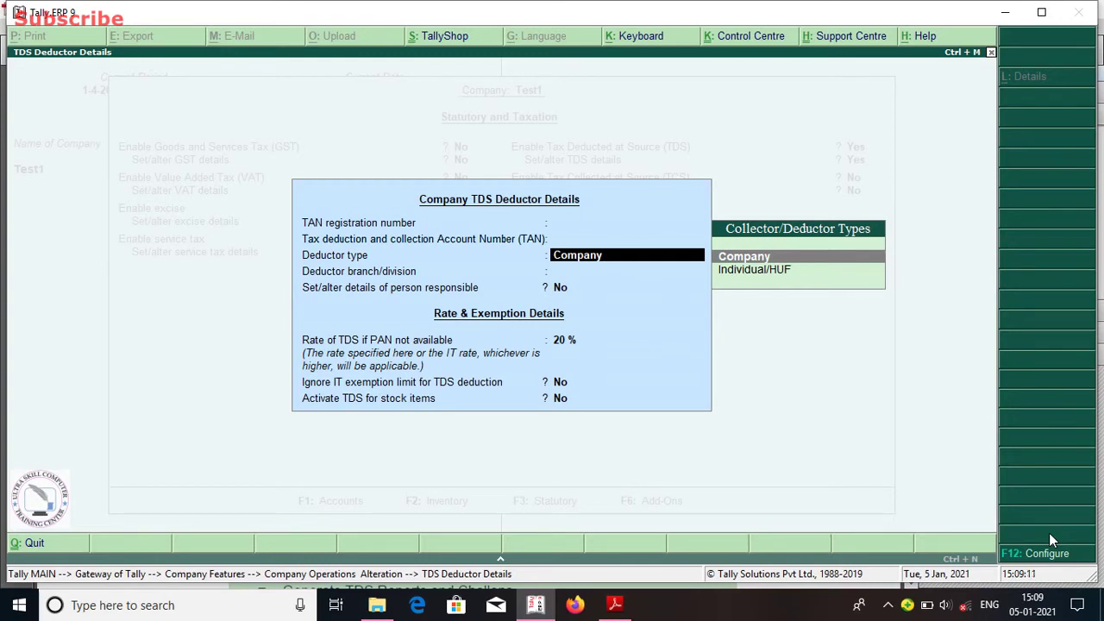
{"action": "key", "text": "Return"}
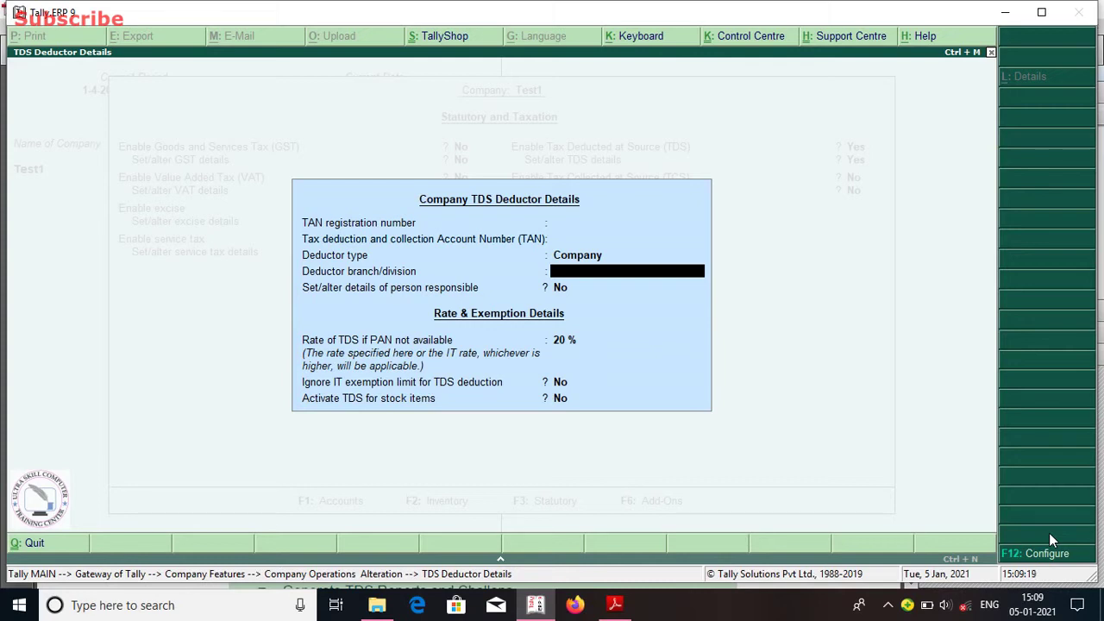
{"action": "key", "text": "Return"}
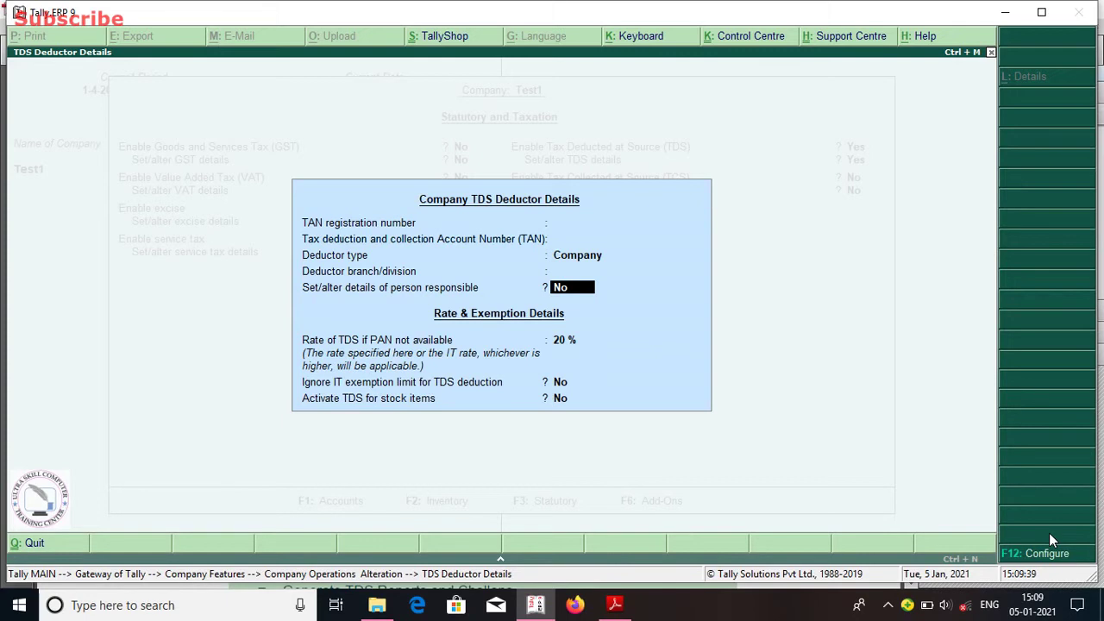
{"action": "type", "text": "yes"}
{"action": "key", "text": "Return"}
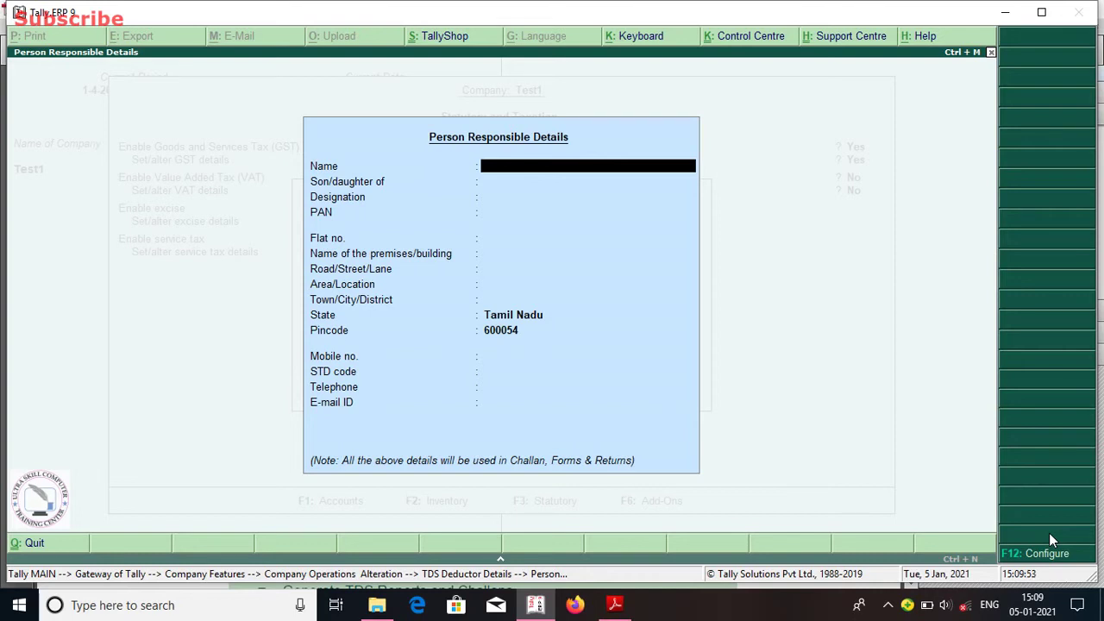
{"action": "key", "text": "Escape"}
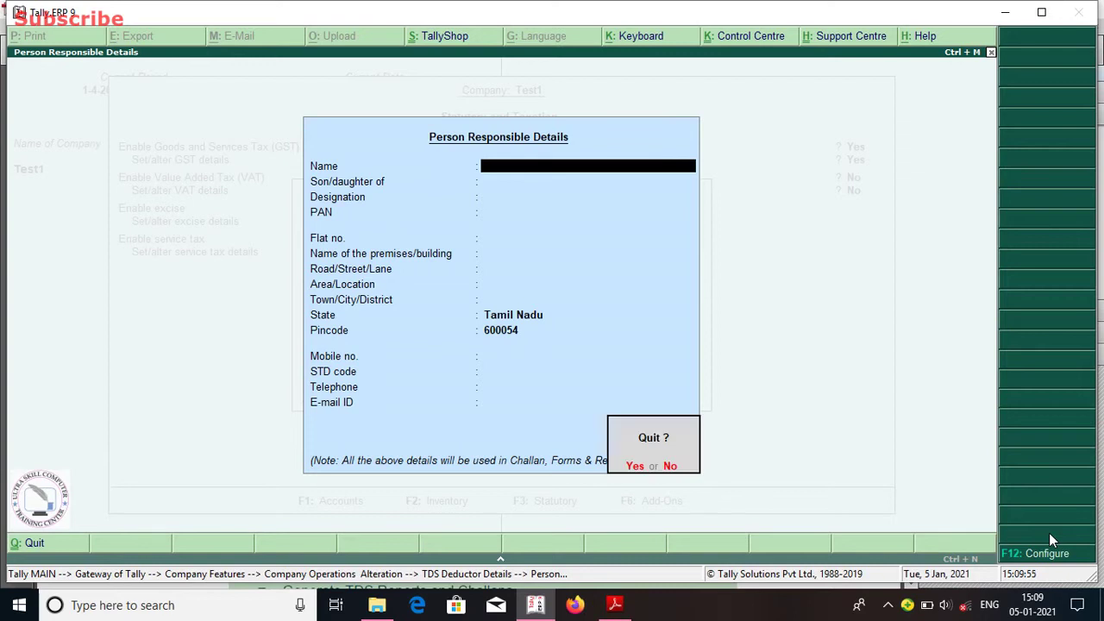
{"action": "key", "text": "y"}
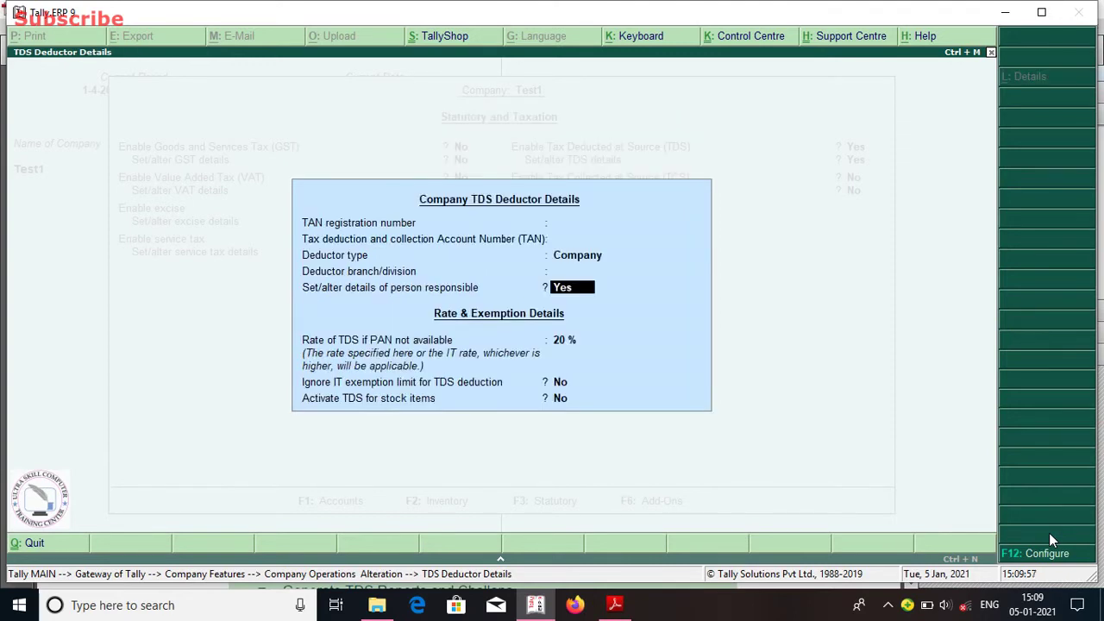
Set the person responsible option to No and save the deductor details with the 20% no-PAN rate and both remaining options at No
{"action": "type", "text": "no"}
{"action": "key", "text": "Return"}
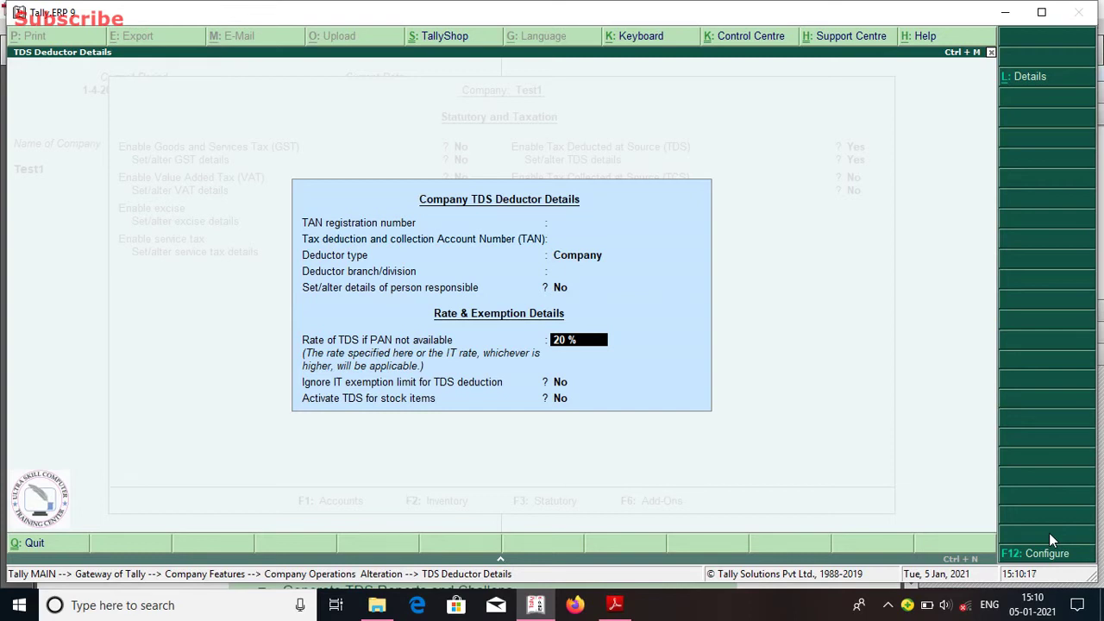
{"action": "key", "text": "Return"}
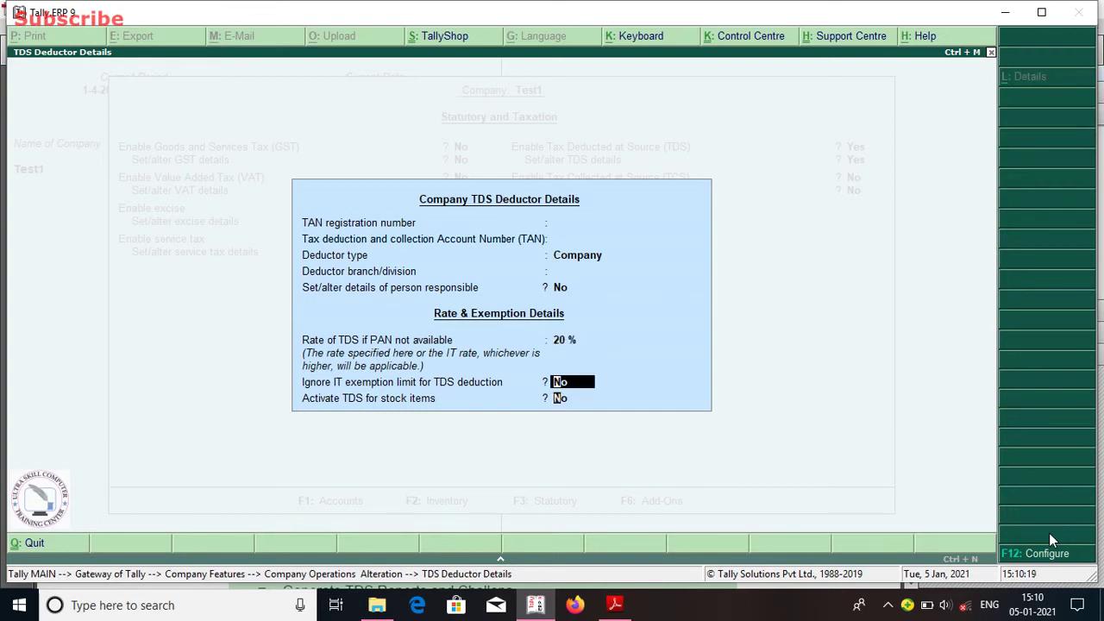
{"action": "key", "text": "Return"}
{"action": "key", "text": "Return"}
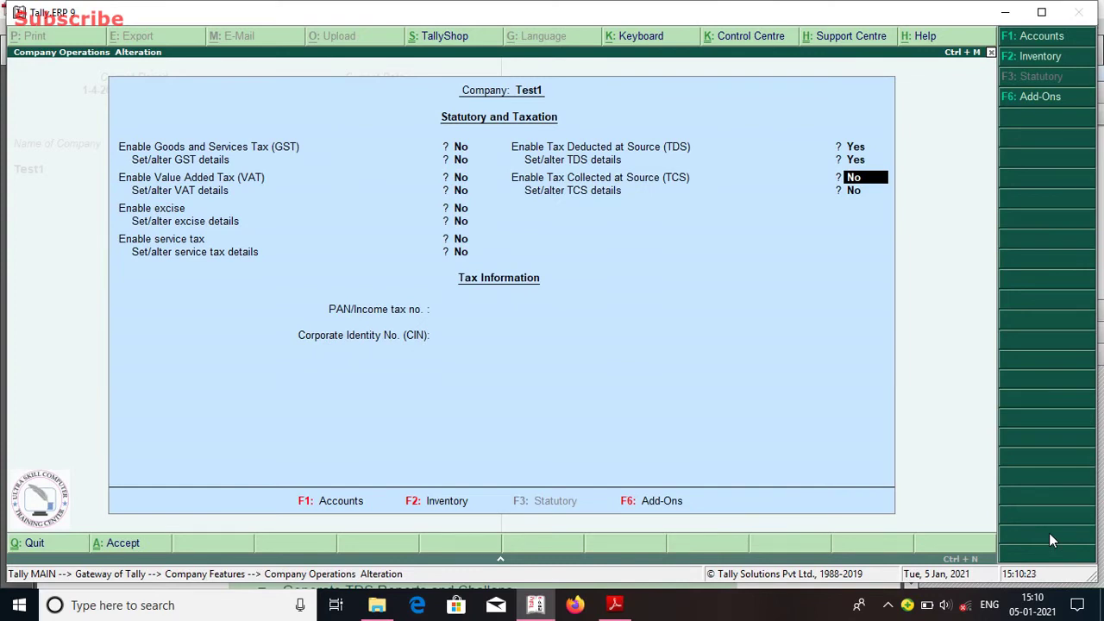
Accept the statutory and taxation settings with TCS disabled and the tax information blank, and return to the Gateway of Tally
{"action": "key", "text": "Return"}
{"action": "key", "text": "Return"}
{"action": "key", "text": "Return"}
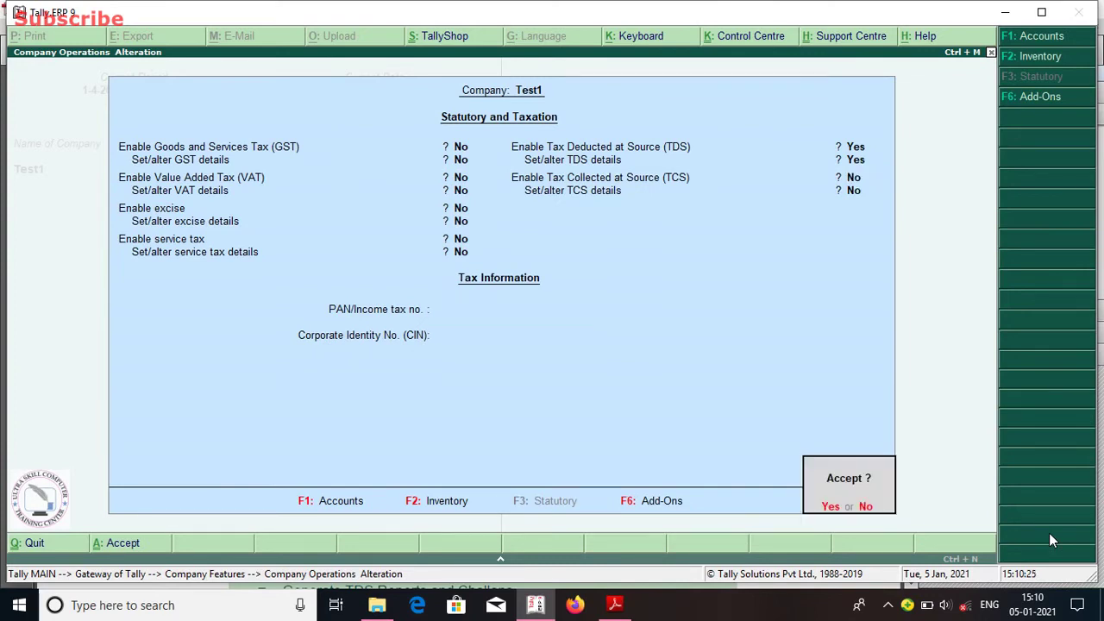
{"action": "key", "text": "Return"}
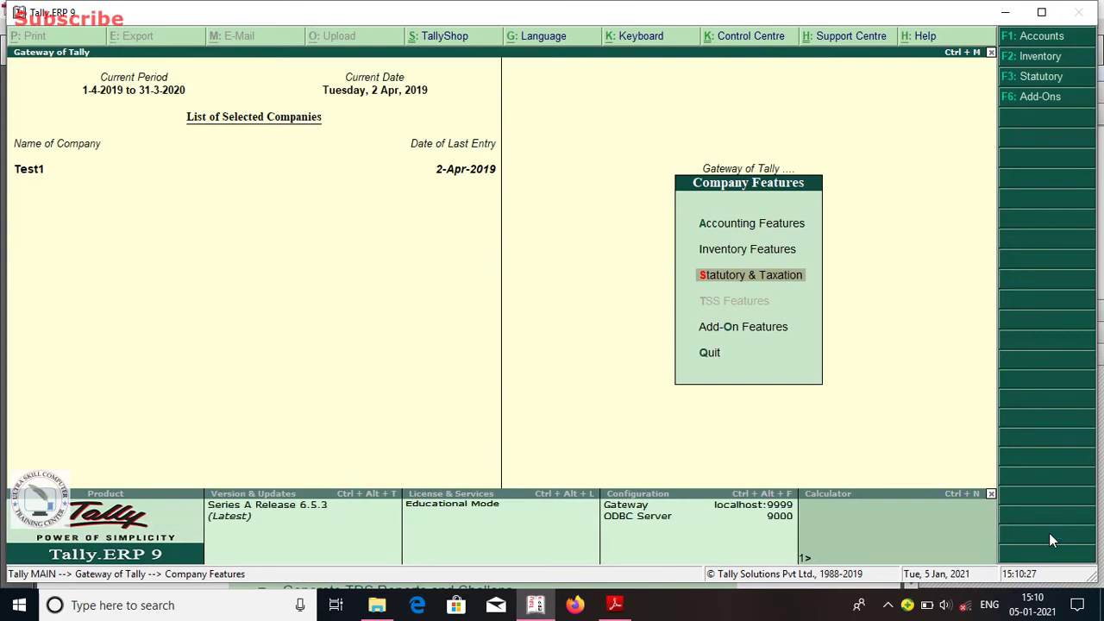
{"action": "key", "text": "Escape"}
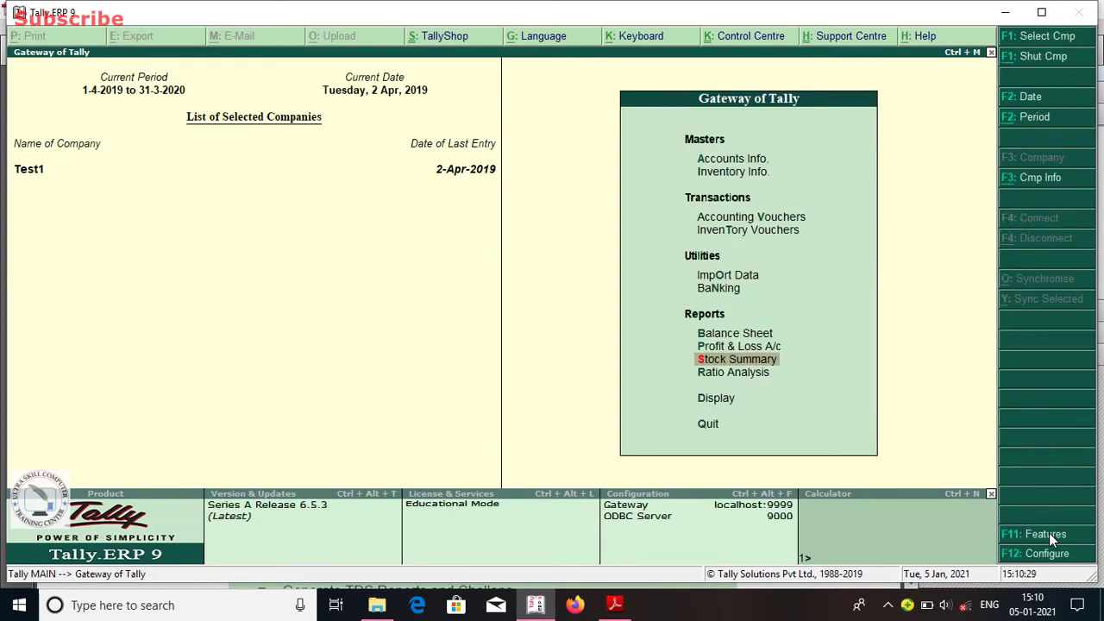
Start a new ledger from Accounts Info and name it Network Service, without an alias
{"action": "key", "text": "Up"}
{"action": "key", "text": "Up"}
{"action": "key", "text": "Up"}
{"action": "key", "text": "Up"}
{"action": "key", "text": "Up"}
{"action": "key", "text": "Up"}
{"action": "key", "text": "Up"}
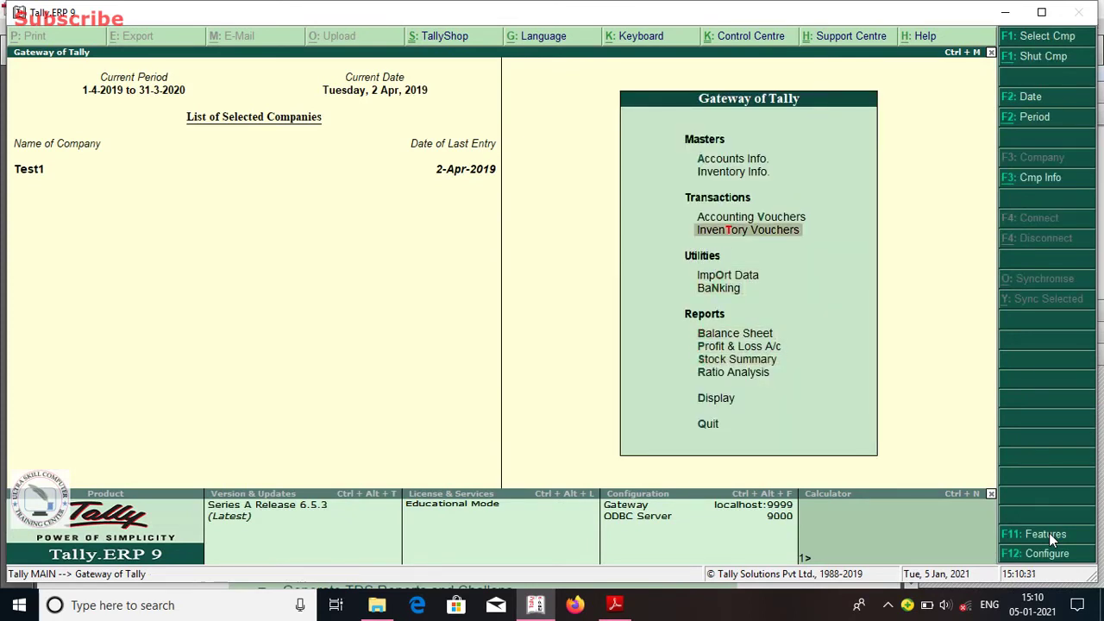
{"action": "key", "text": "Up"}
{"action": "key", "text": "Down"}
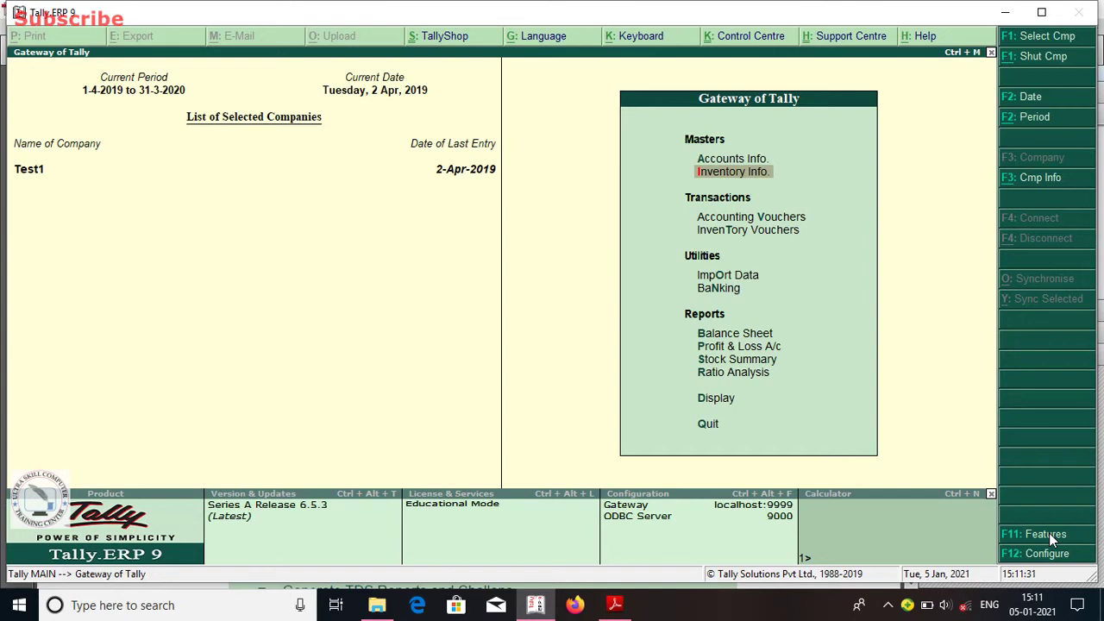
{"action": "key", "text": "Up"}
{"action": "key", "text": "Return"}
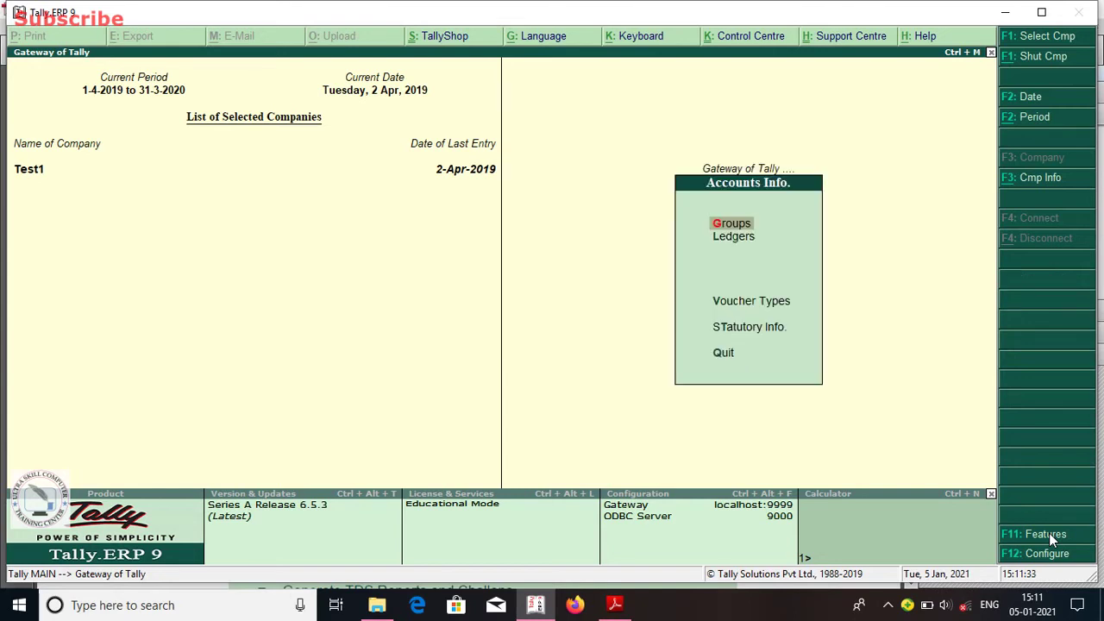
{"action": "key", "text": "Down"}
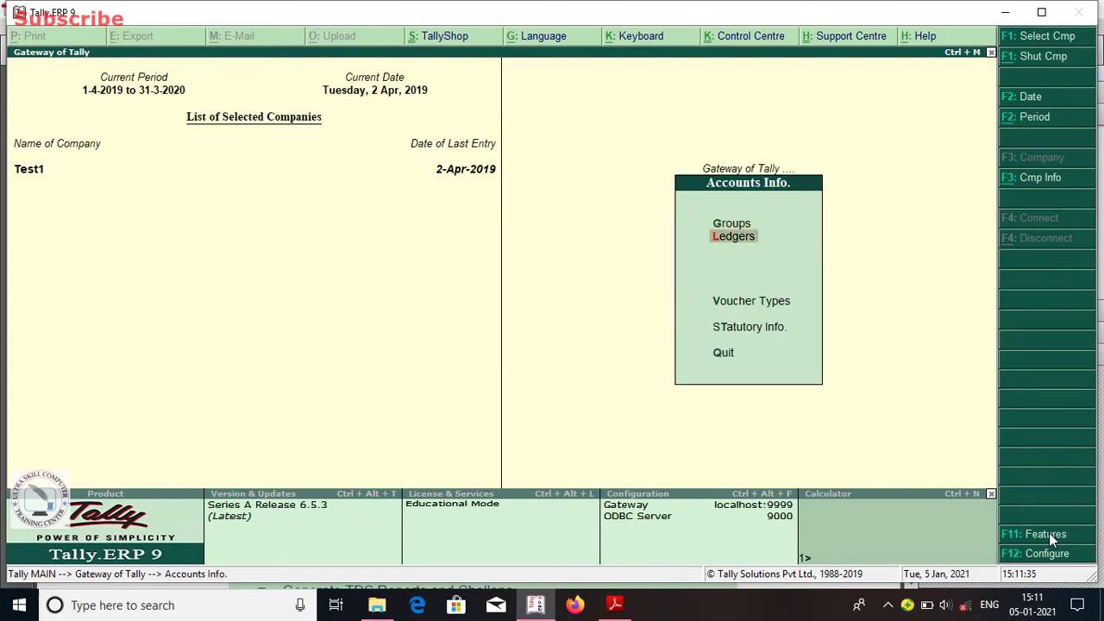
{"action": "key", "text": "Return"}
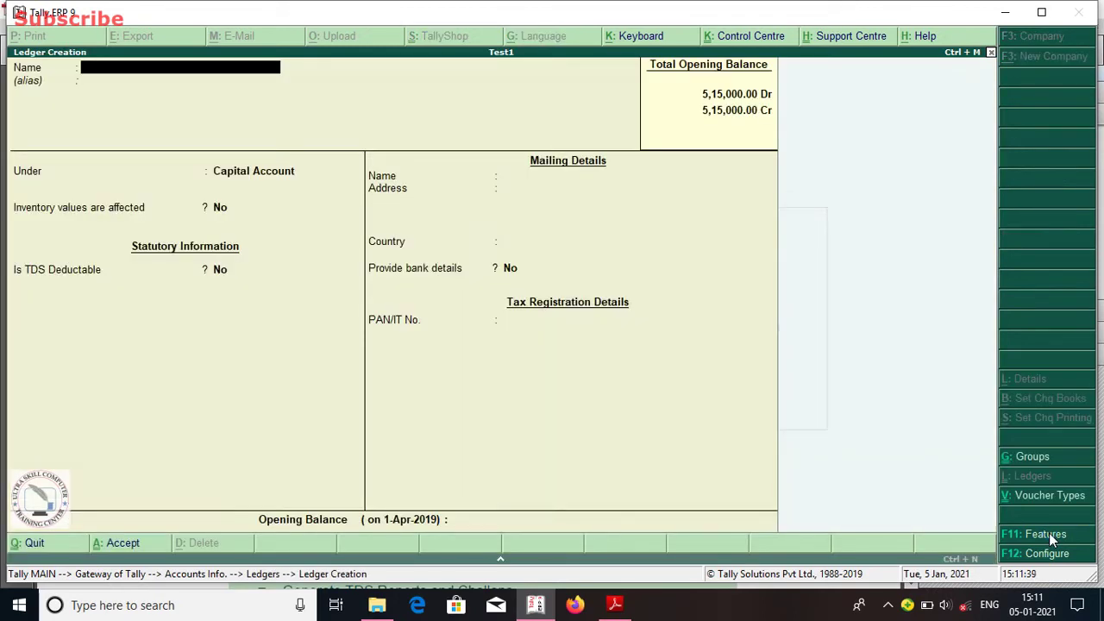
{"action": "type", "text": "Network Service"}
{"action": "key", "text": "Return"}
{"action": "key", "text": "Return"}
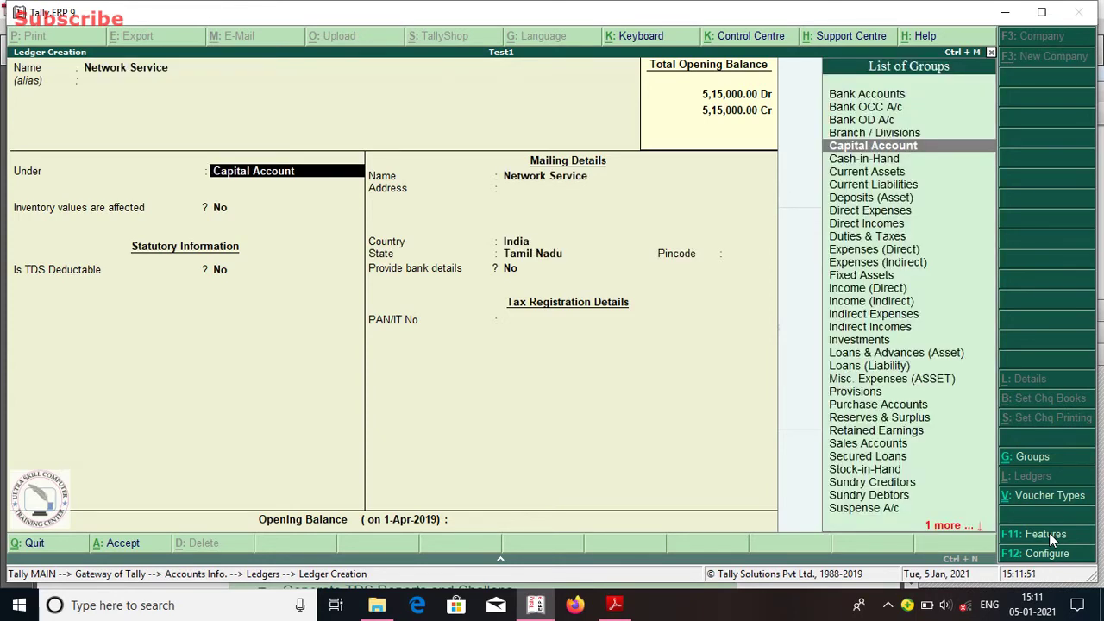
Place the ledger under Indirect Expenses, keeping inventory values affected at No and the ledger type Not Applicable
{"action": "key", "text": "Down"}
{"action": "key", "text": "Down"}
{"action": "key", "text": "Down"}
{"action": "key", "text": "Down"}
{"action": "key", "text": "Down"}
{"action": "key", "text": "Down"}
{"action": "key", "text": "Down"}
{"action": "key", "text": "Down"}
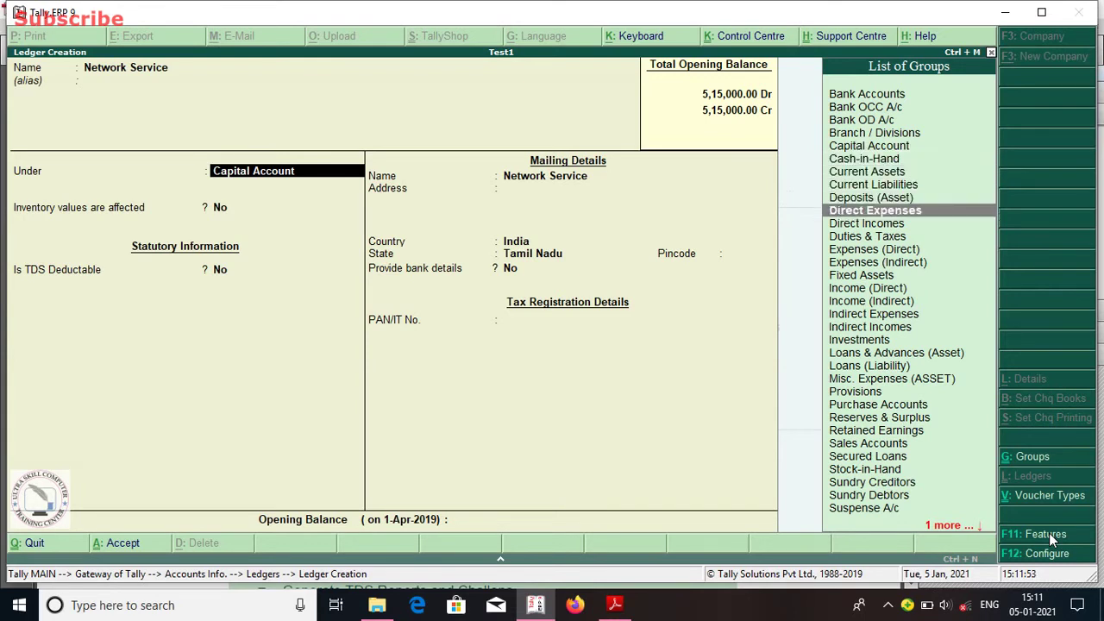
{"action": "key", "text": "Down"}
{"action": "key", "text": "Down"}
{"action": "key", "text": "Down"}
{"action": "key", "text": "Down"}
{"action": "key", "text": "Down"}
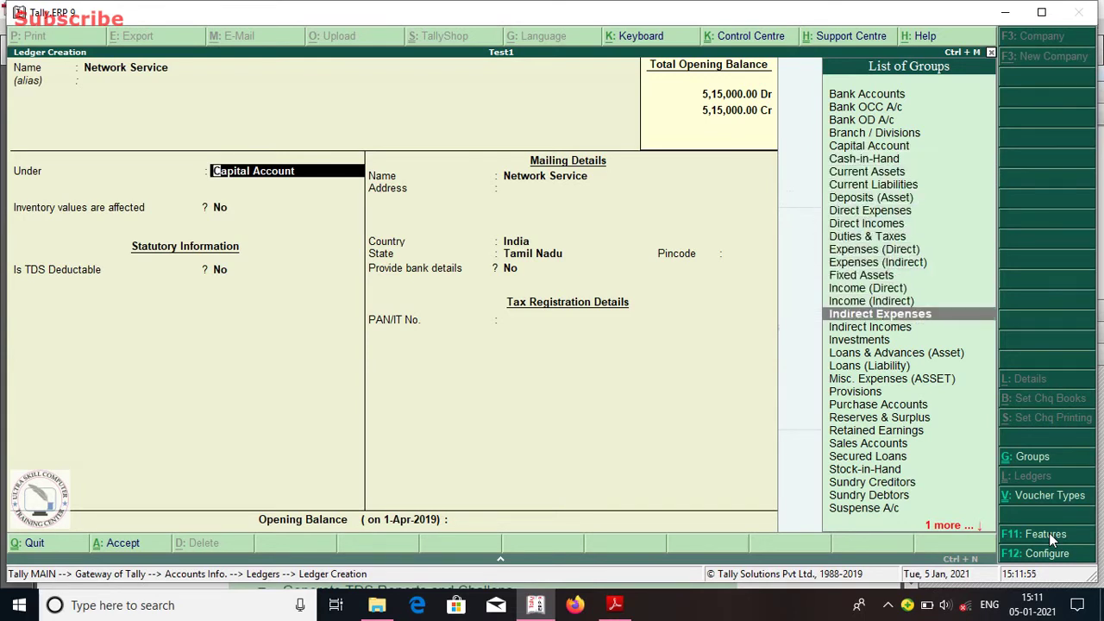
{"action": "key", "text": "Return"}
{"action": "key", "text": "Return"}
{"action": "key", "text": "Return"}
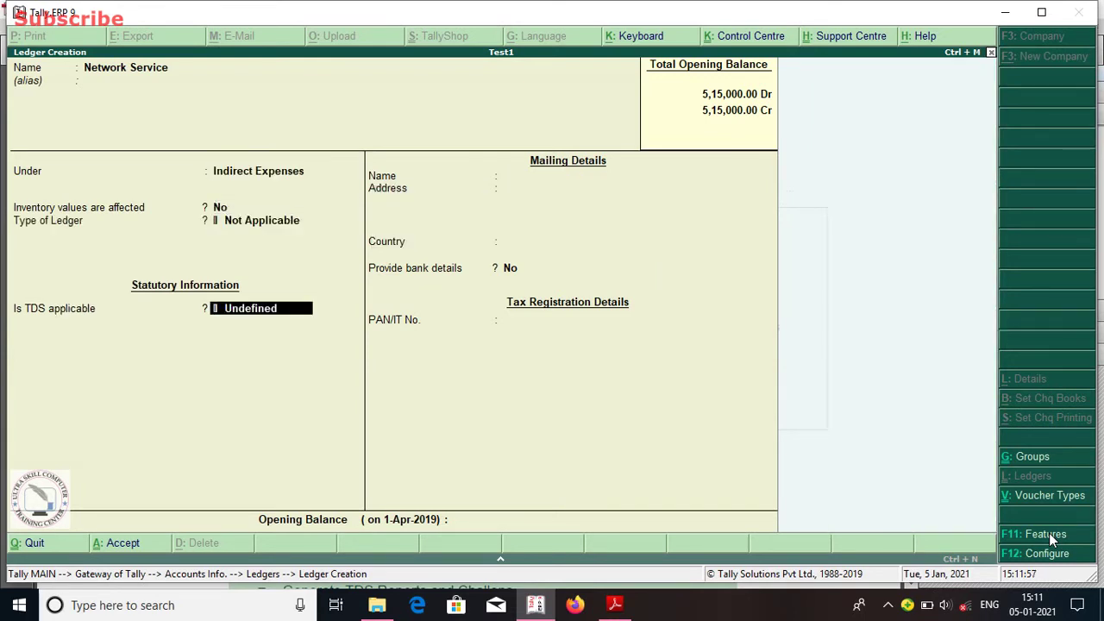
Set TDS to Applicable for the ledger and choose New Category as the nature of payment
{"action": "type", "text": "A"}
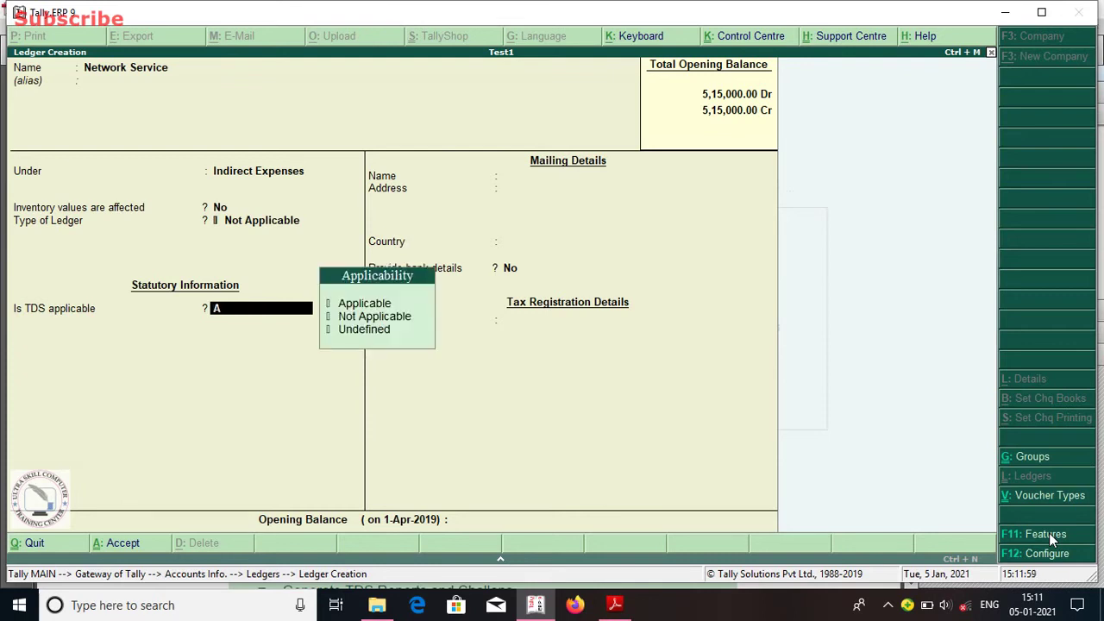
{"action": "key", "text": "Return"}
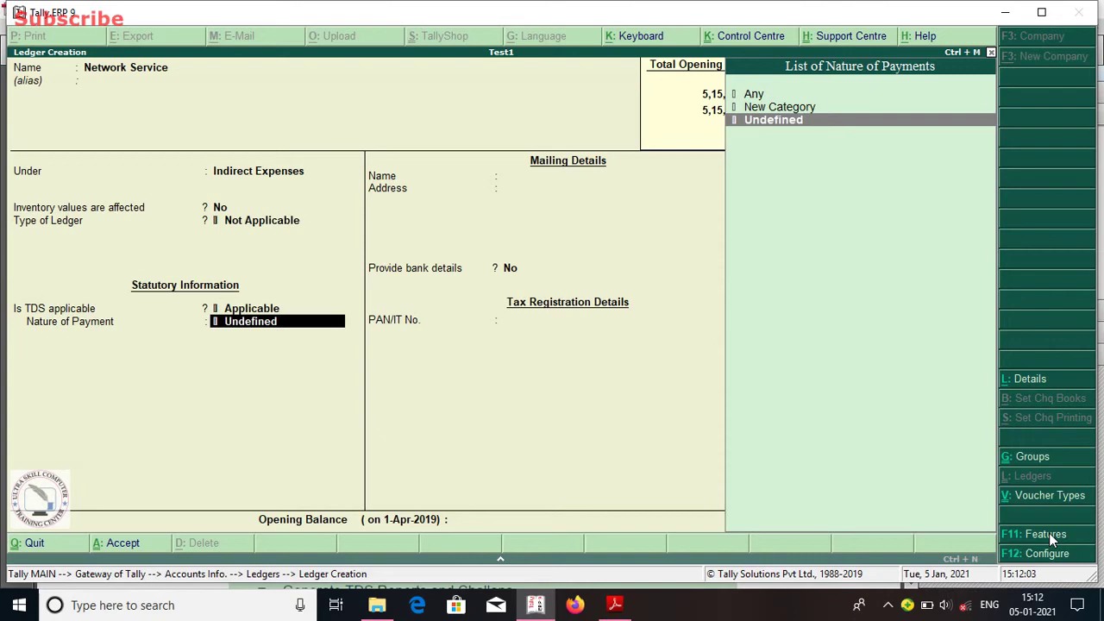
{"action": "key", "text": "Up"}
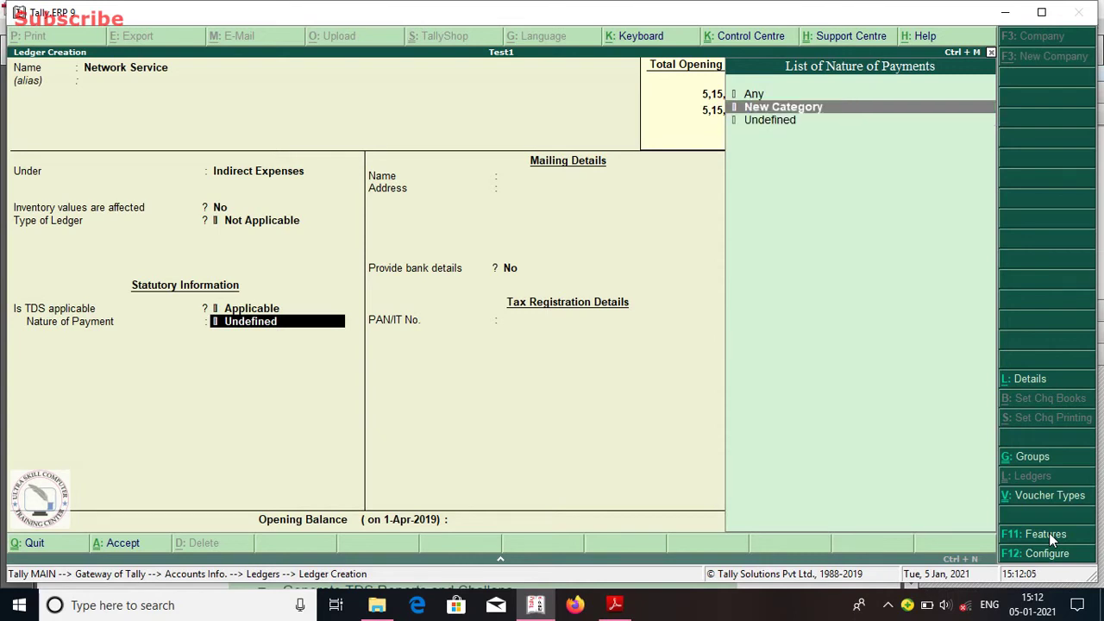
{"action": "key", "text": "Return"}
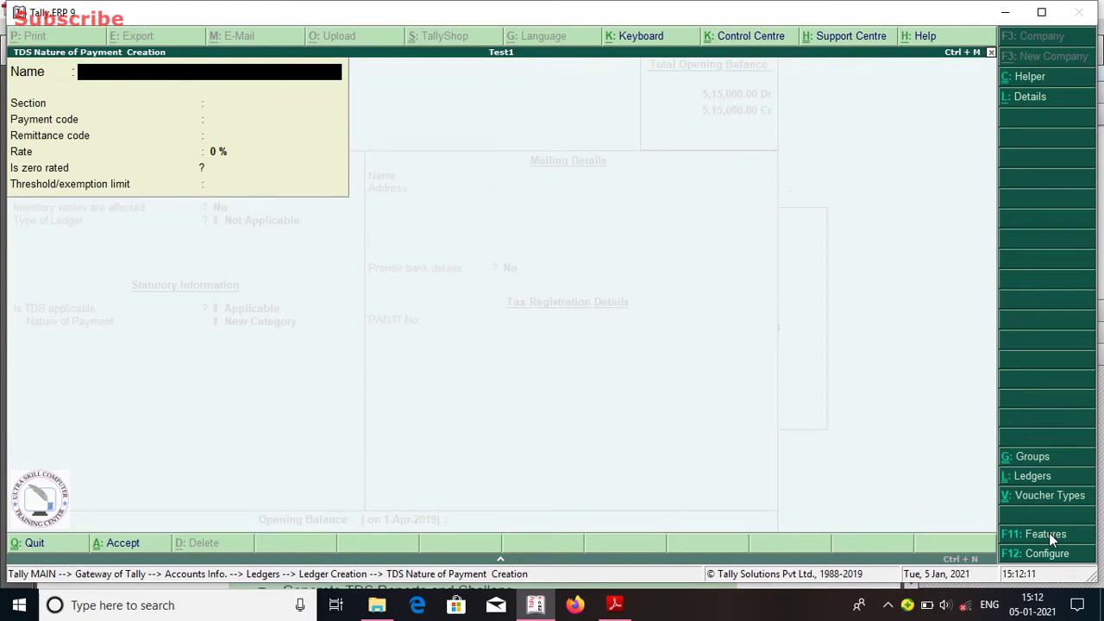
Create a TDS nature of payment named Network Service with a 10% rate, leaving section, codes and threshold limit blank
{"action": "type", "text": "Network Service"}
{"action": "key", "text": "Return"}
{"action": "key", "text": "Return"}
{"action": "key", "text": "Return"}
{"action": "key", "text": "Return"}
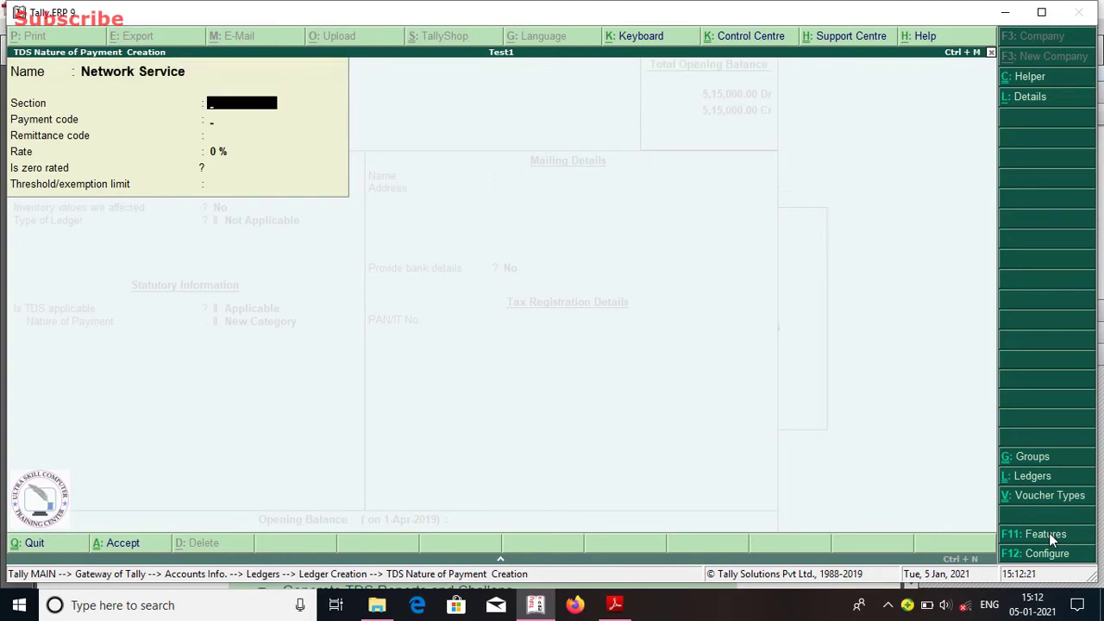
{"action": "type", "text": "10"}
{"action": "key", "text": "Return"}
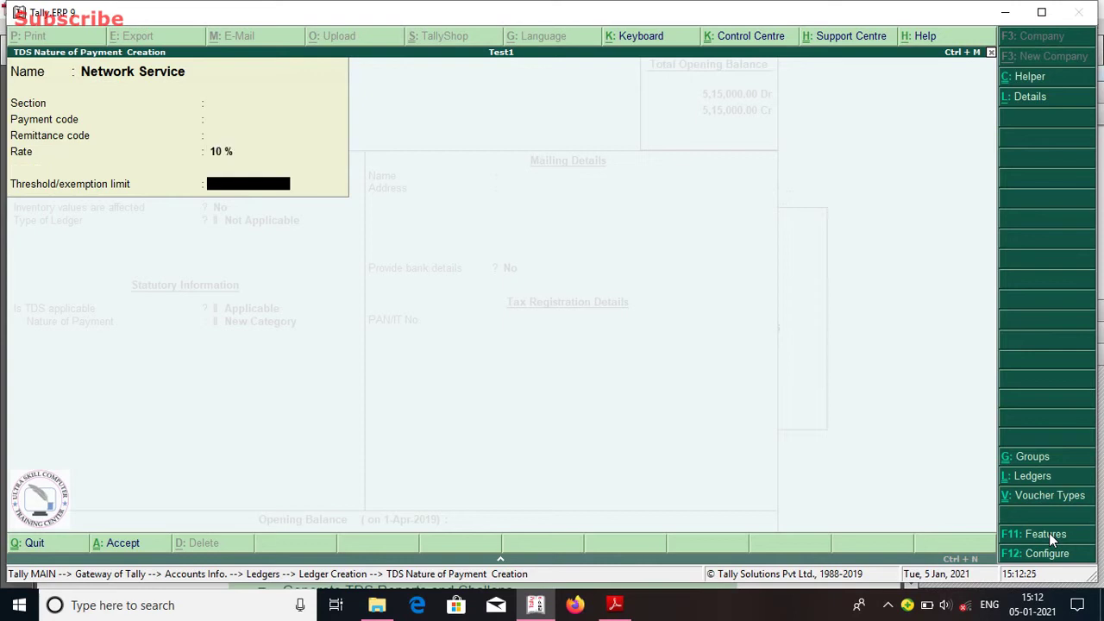
{"action": "key", "text": "Return"}
{"action": "key", "text": "Return"}
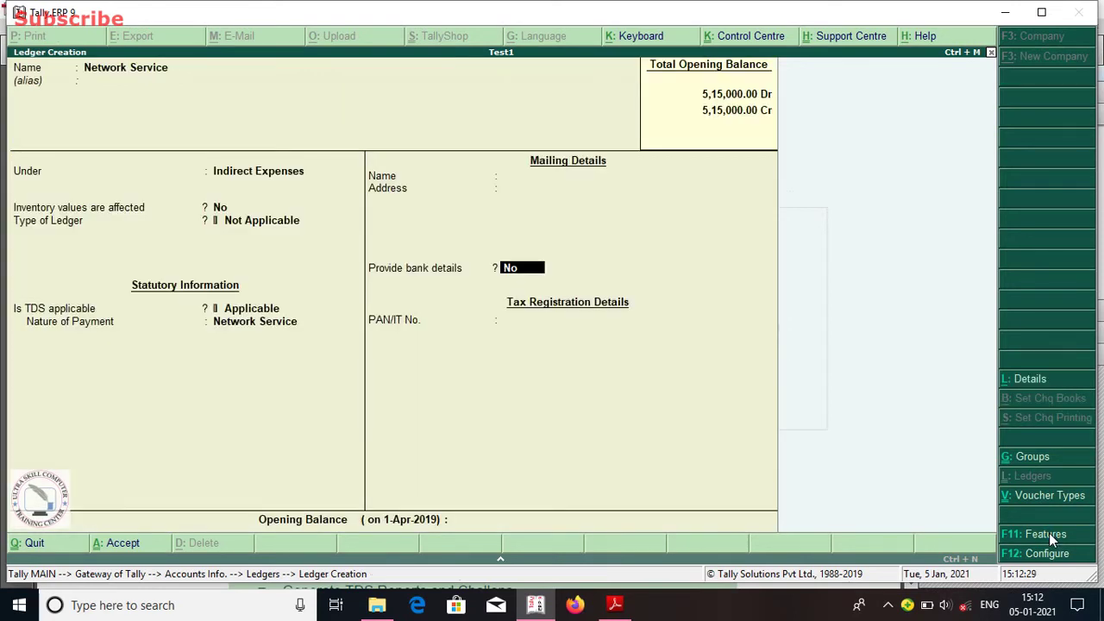
Save the Network Service ledger without bank details, a PAN or an opening balance
{"action": "key", "text": "Return"}
{"action": "key", "text": "Return"}
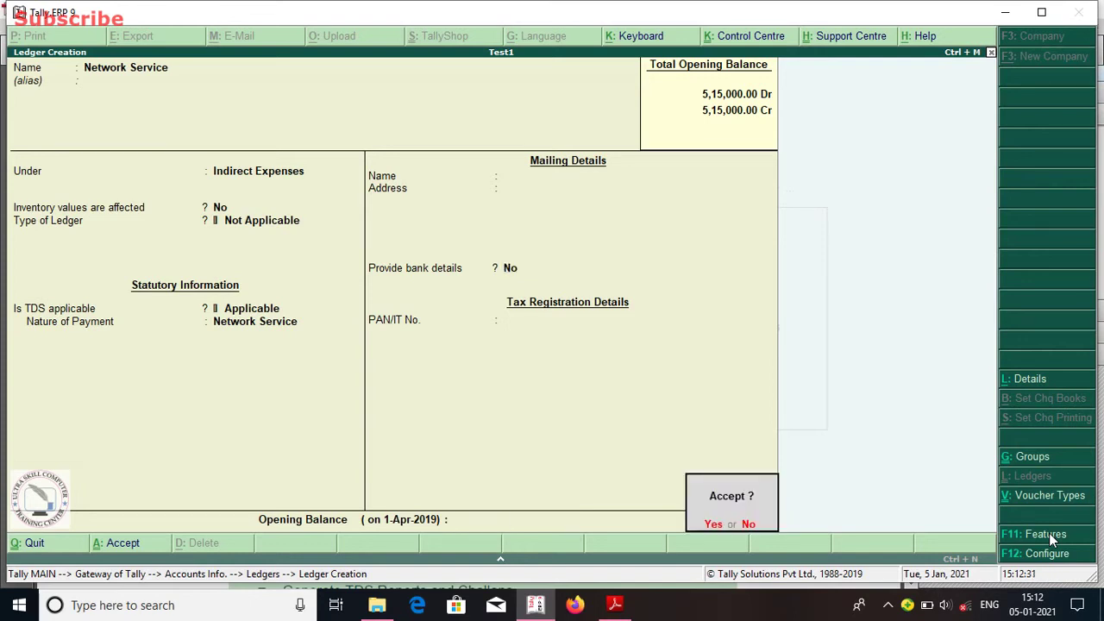
{"action": "key", "text": "Return"}
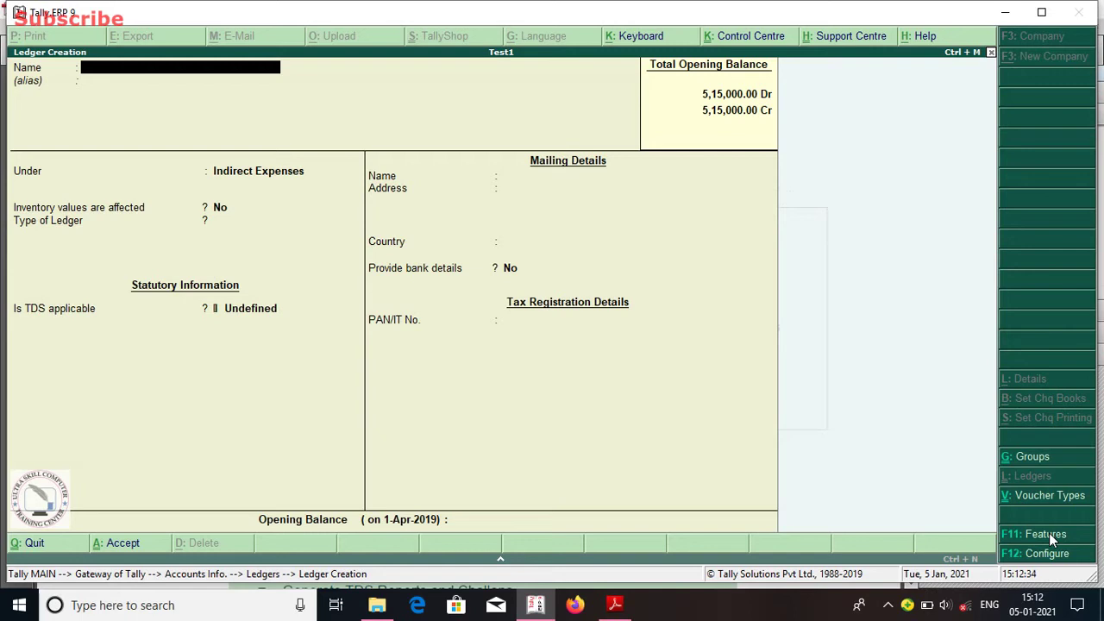
Name a new ledger Person A and place it under Sundry Creditors, keeping bill-by-bill balances at Yes and the credit period blank
{"action": "type", "text": "Person a"}
{"action": "key", "text": "Return"}
{"action": "key", "text": "Return"}
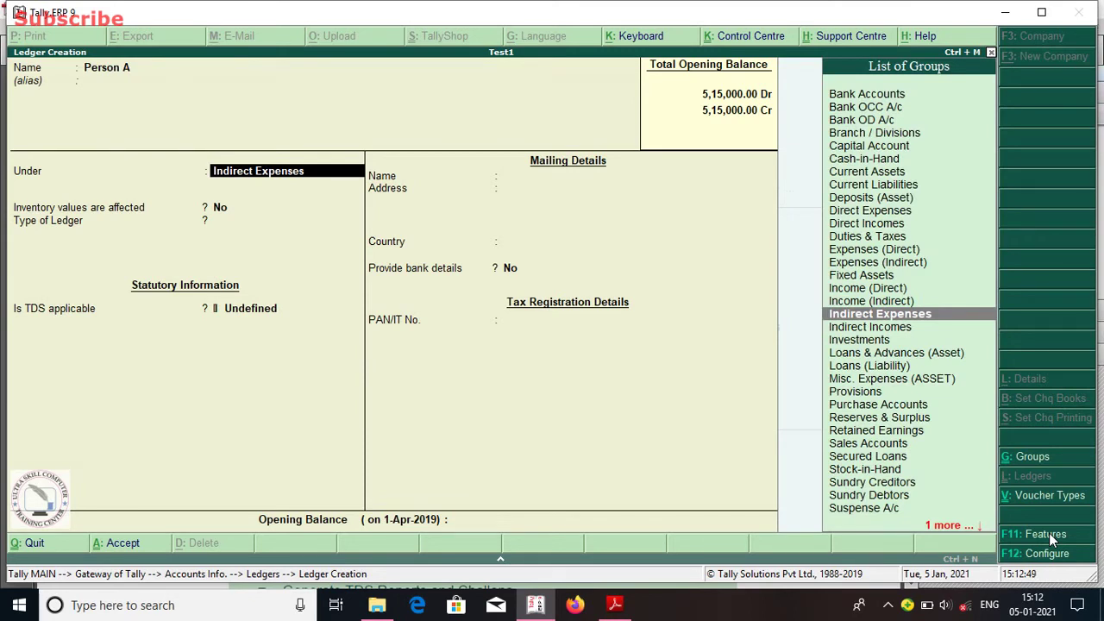
{"action": "key", "text": "Down"}
{"action": "key", "text": "Down"}
{"action": "key", "text": "Down"}
{"action": "key", "text": "Down"}
{"action": "key", "text": "Down"}
{"action": "key", "text": "Down"}
{"action": "key", "text": "Down"}
{"action": "key", "text": "Down"}
{"action": "key", "text": "Down"}
{"action": "key", "text": "Down"}
{"action": "key", "text": "Down"}
{"action": "key", "text": "Down"}
{"action": "key", "text": "Down"}
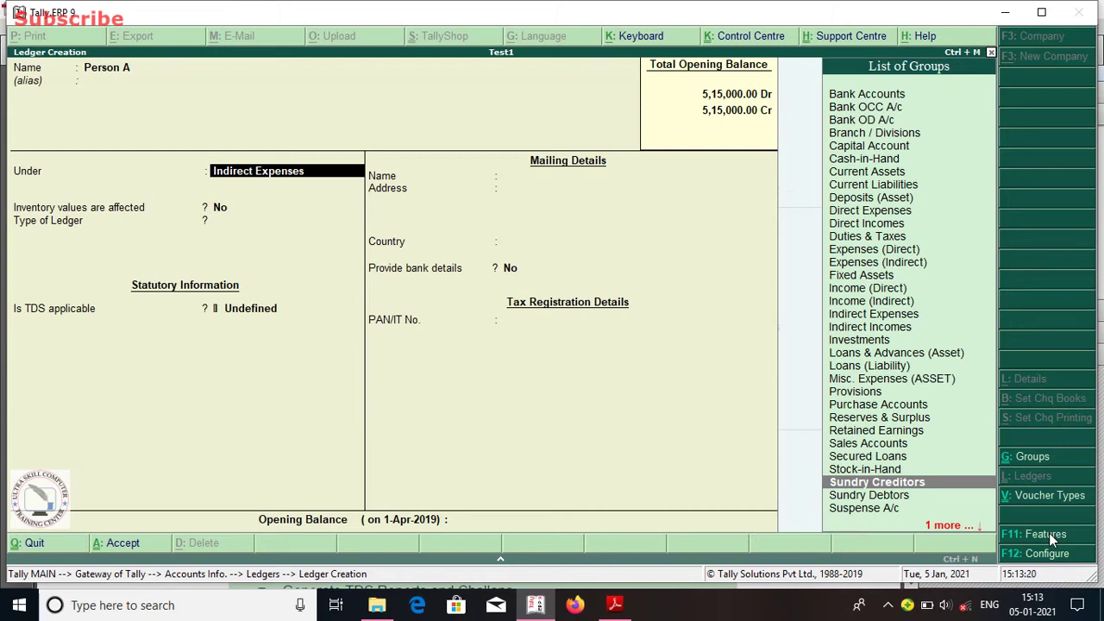
{"action": "key", "text": "Return"}
{"action": "key", "text": "Return"}
{"action": "key", "text": "Return"}
{"action": "key", "text": "Return"}
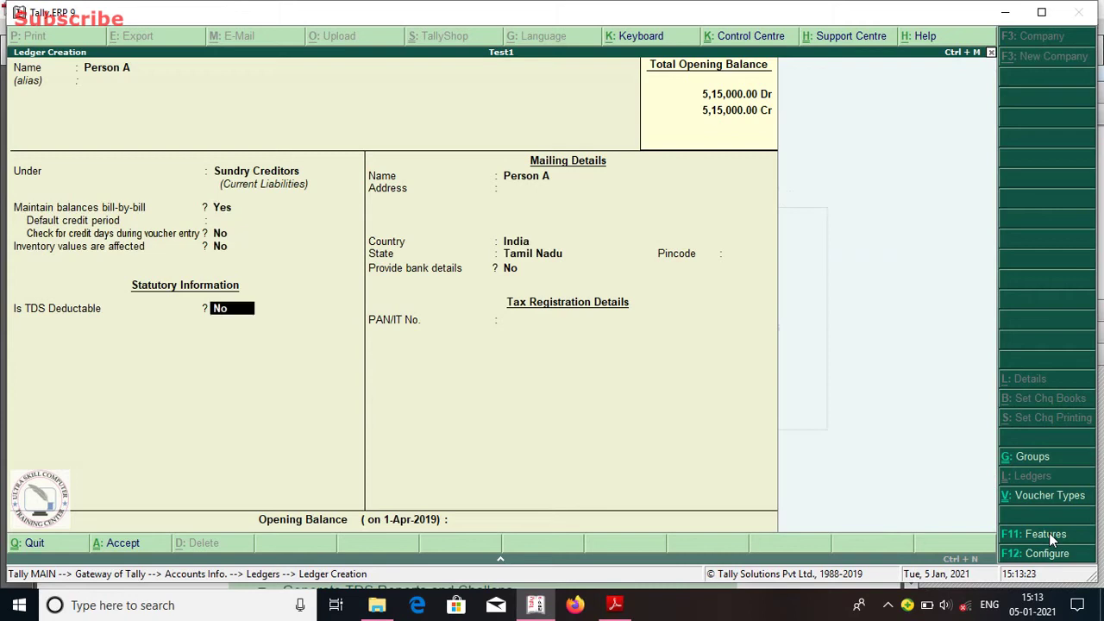
Make TDS deductable for Person A, with deductee type Body of Individuals and TDS deduction in the same voucher set to Yes
{"action": "type", "text": "yes"}
{"action": "key", "text": "Return"}
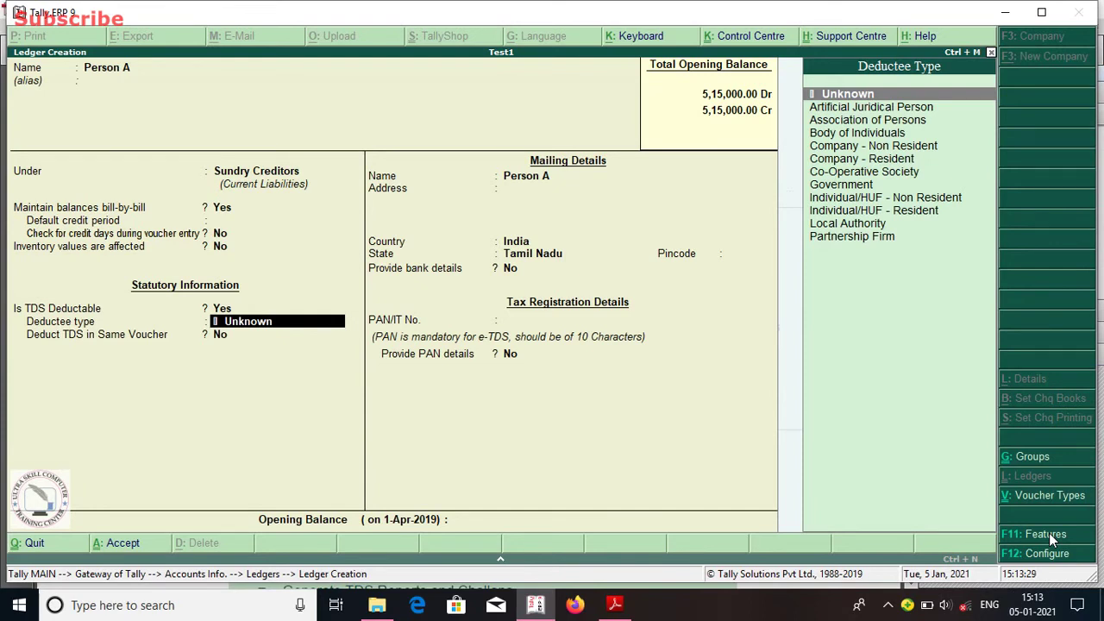
{"action": "key", "text": "Down"}
{"action": "key", "text": "Down"}
{"action": "key", "text": "Down"}
{"action": "key", "text": "Down"}
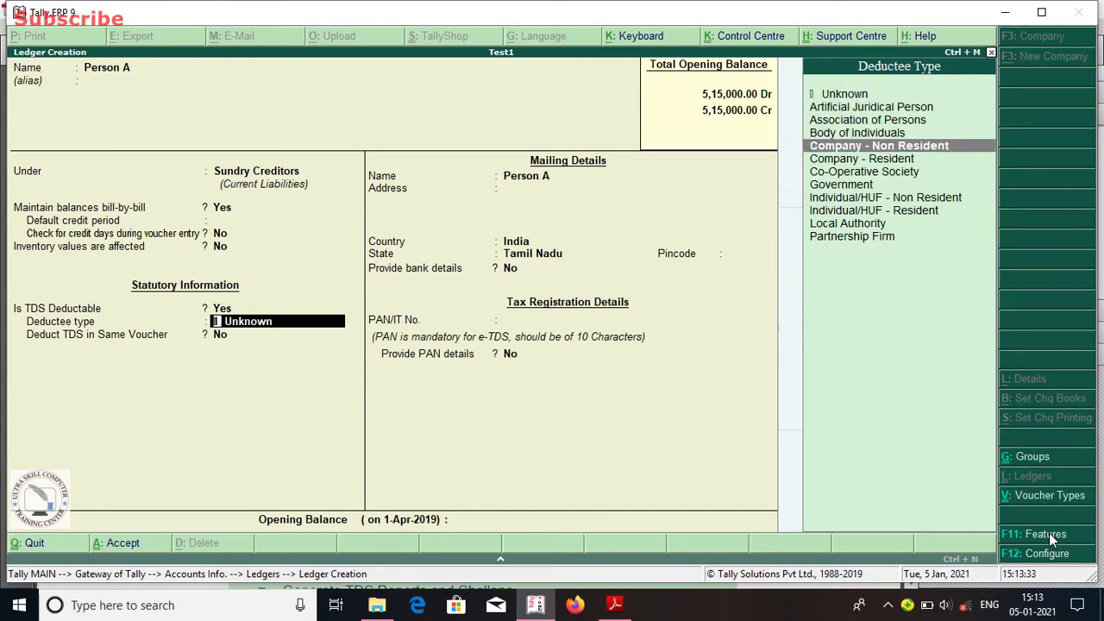
{"action": "key", "text": "Up"}
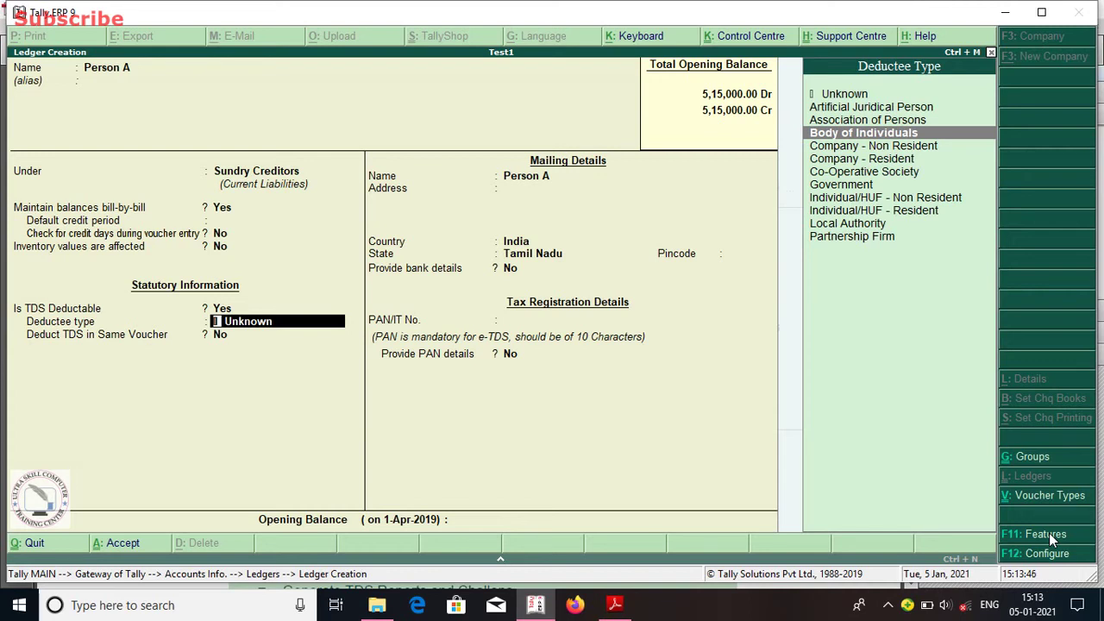
{"action": "key", "text": "Down"}
{"action": "key", "text": "Up"}
{"action": "key", "text": "Down"}
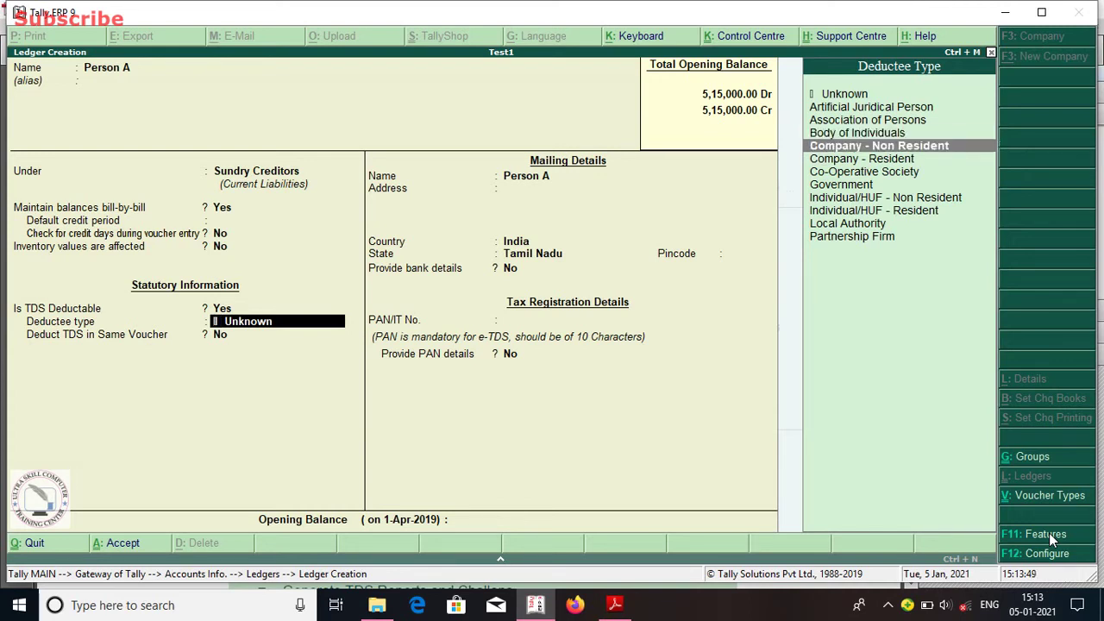
{"action": "key", "text": "Up"}
{"action": "key", "text": "Return"}
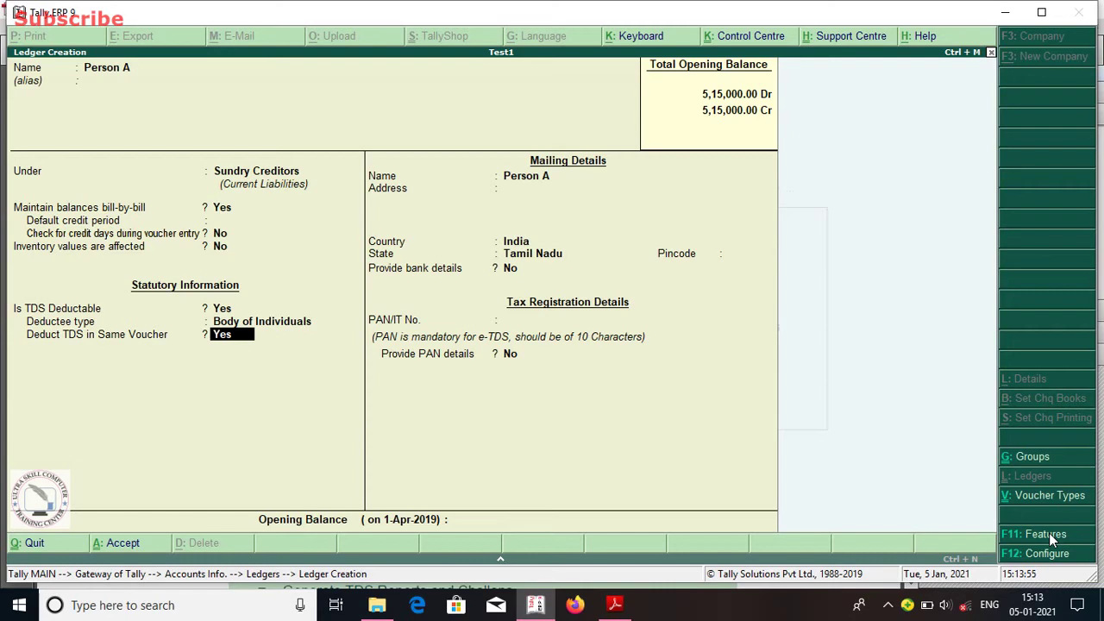
{"action": "key", "text": "Return"}
Keep India and Tamil Nadu as Person A's location, leave bank and PAN details out, and save the ledger
{"action": "key", "text": "Return"}
{"action": "key", "text": "Return"}
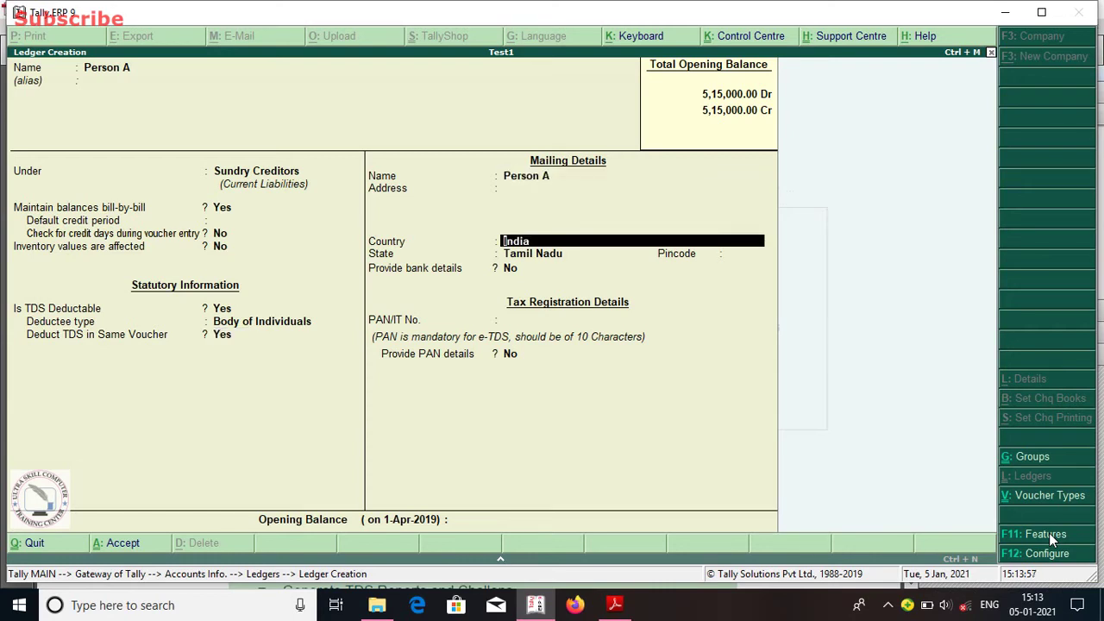
{"action": "key", "text": "Return"}
{"action": "key", "text": "Return"}
{"action": "key", "text": "Return"}
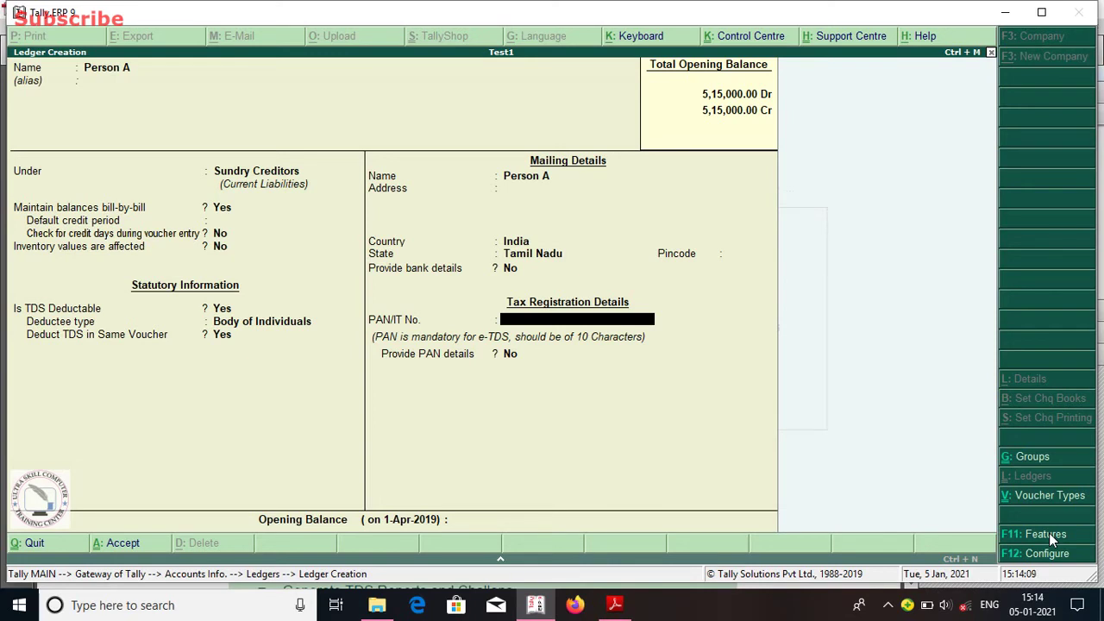
{"action": "key", "text": "Return"}
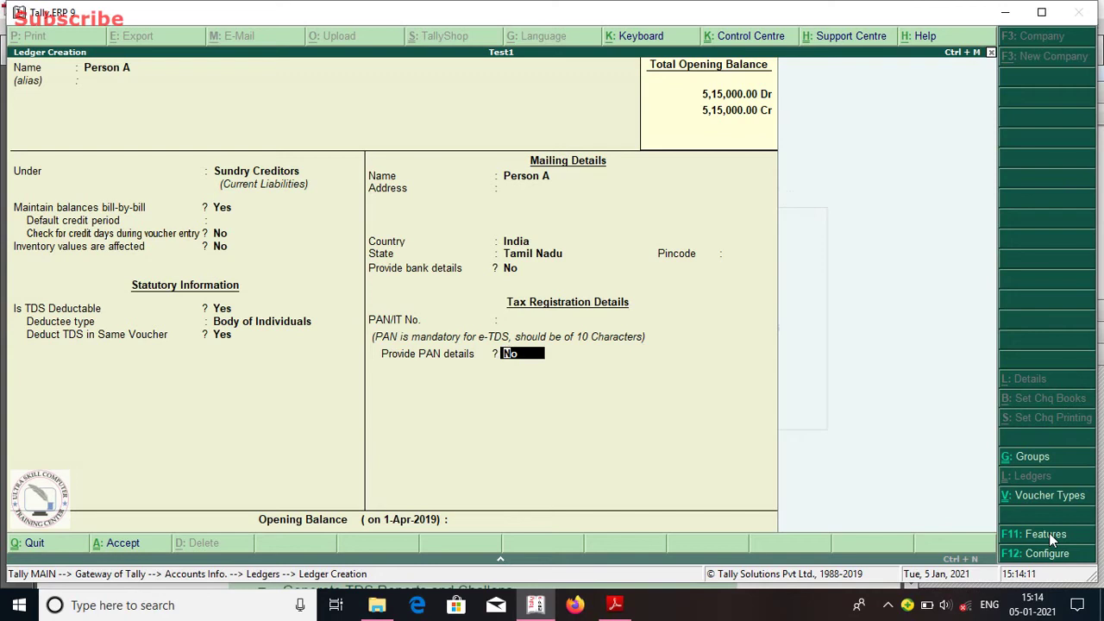
{"action": "key", "text": "Return"}
{"action": "key", "text": "Return"}
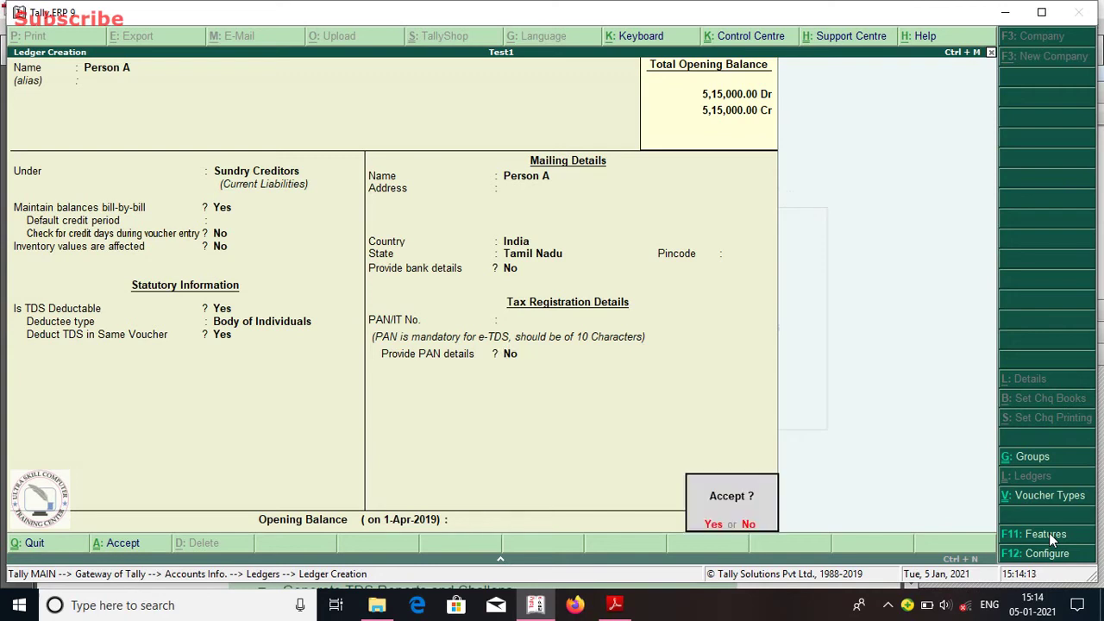
{"action": "key", "text": "Return"}
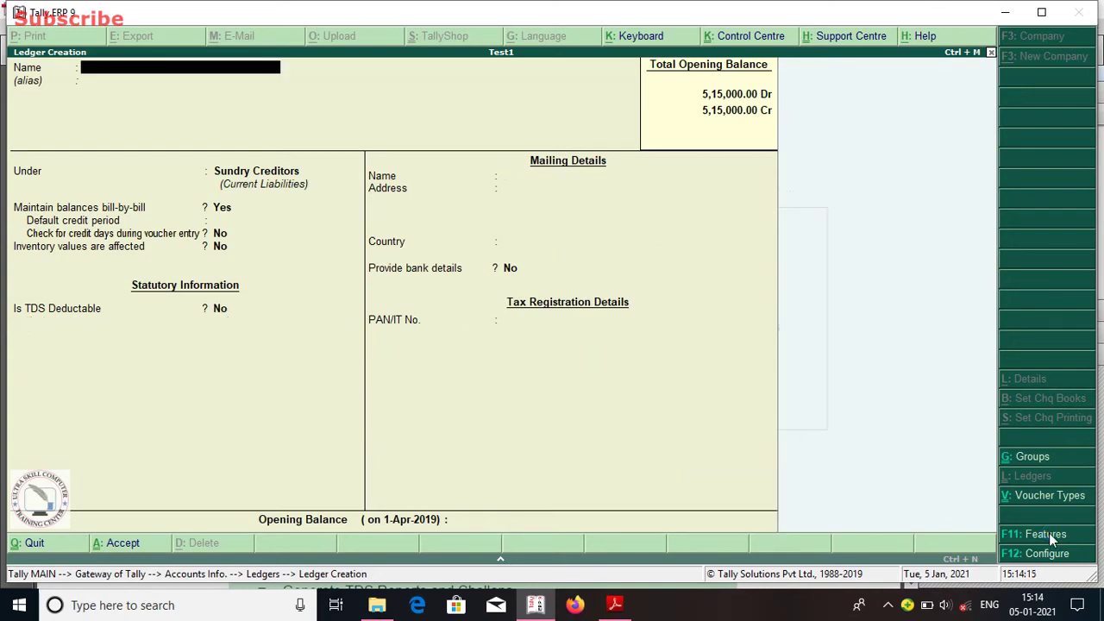
Name another ledger Tds on Network Service, without an alias, and place it under Duties & Taxes
{"action": "type", "text": "Tds on Network Service"}
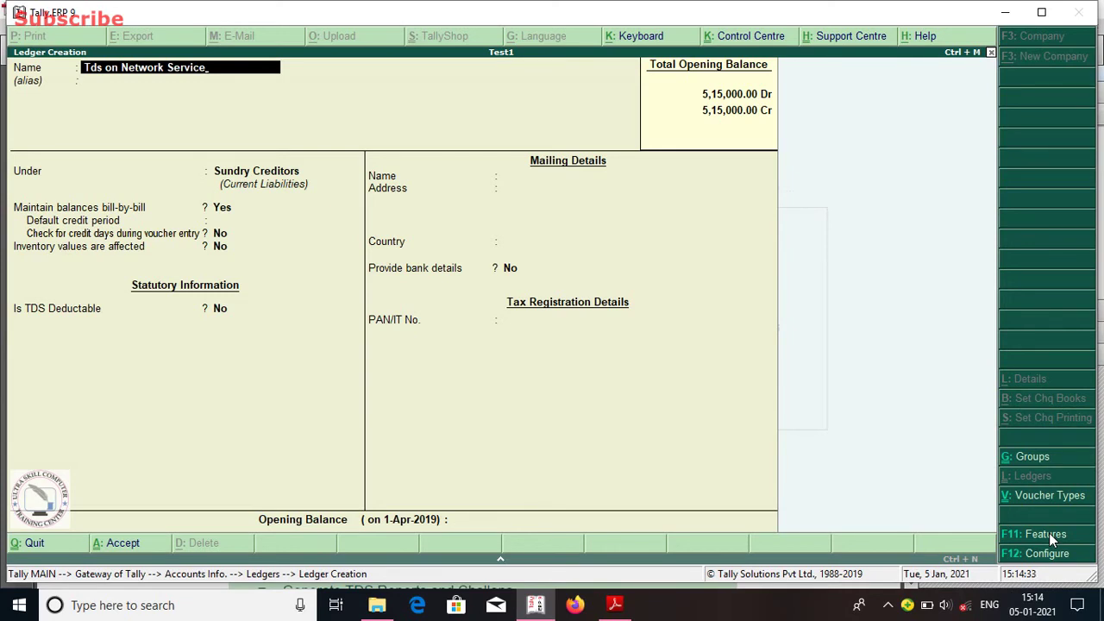
{"action": "key", "text": "Return"}
{"action": "key", "text": "Return"}
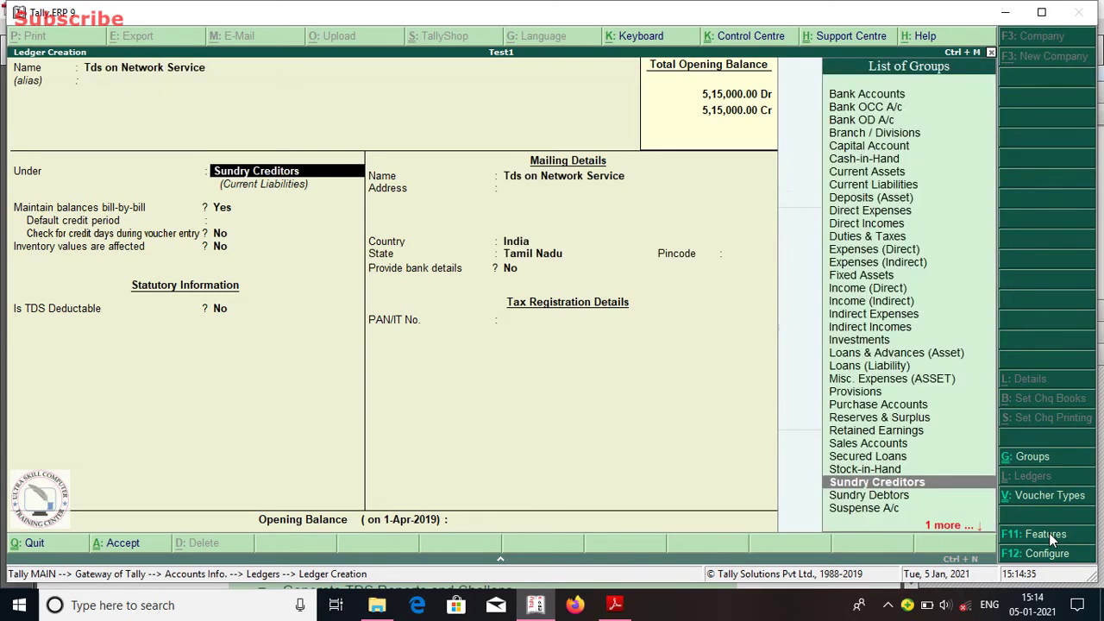
{"action": "type", "text": "Du"}
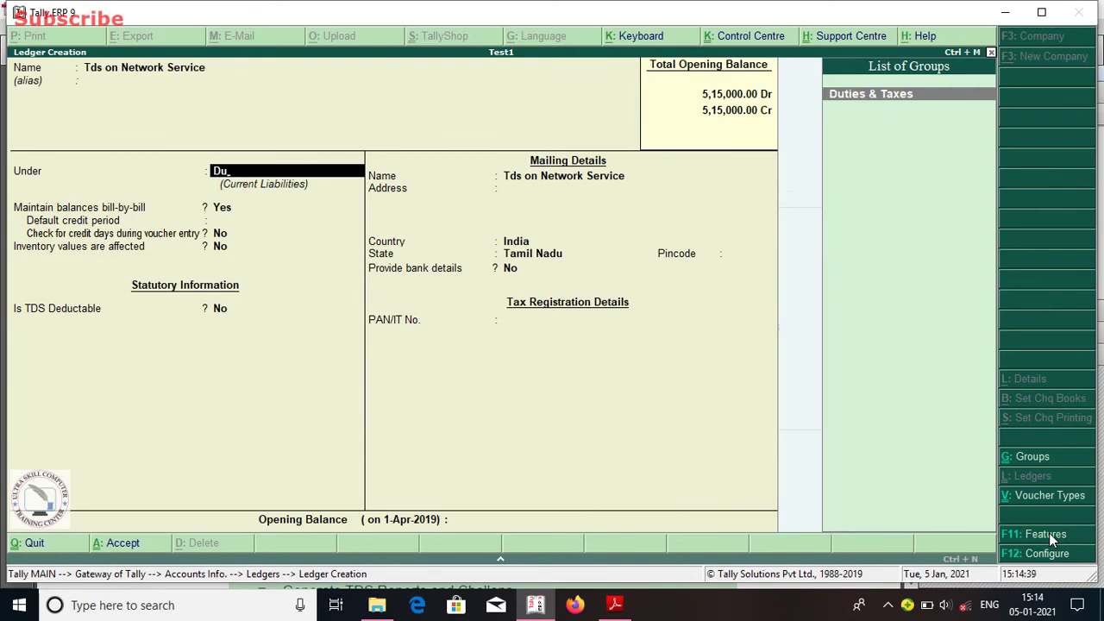
{"action": "key", "text": "Return"}
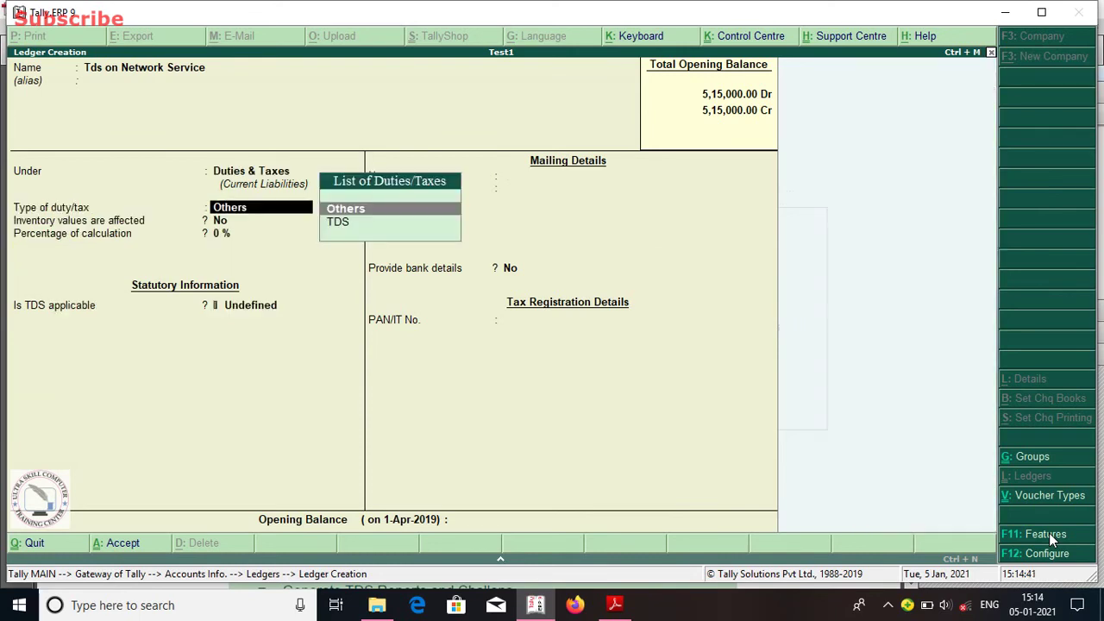
Set the duty type to TDS with Network Service as nature of payment, and save the ledger without bank details or a PAN
{"action": "key", "text": "Down"}
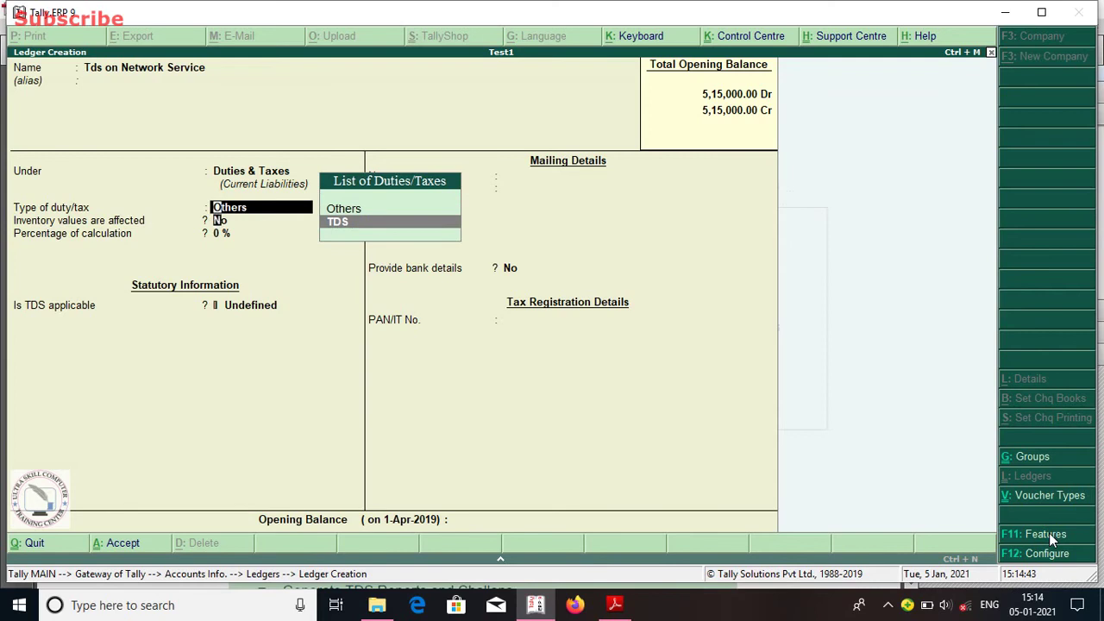
{"action": "key", "text": "Return"}
{"action": "key", "text": "Down"}
{"action": "key", "text": "Down"}
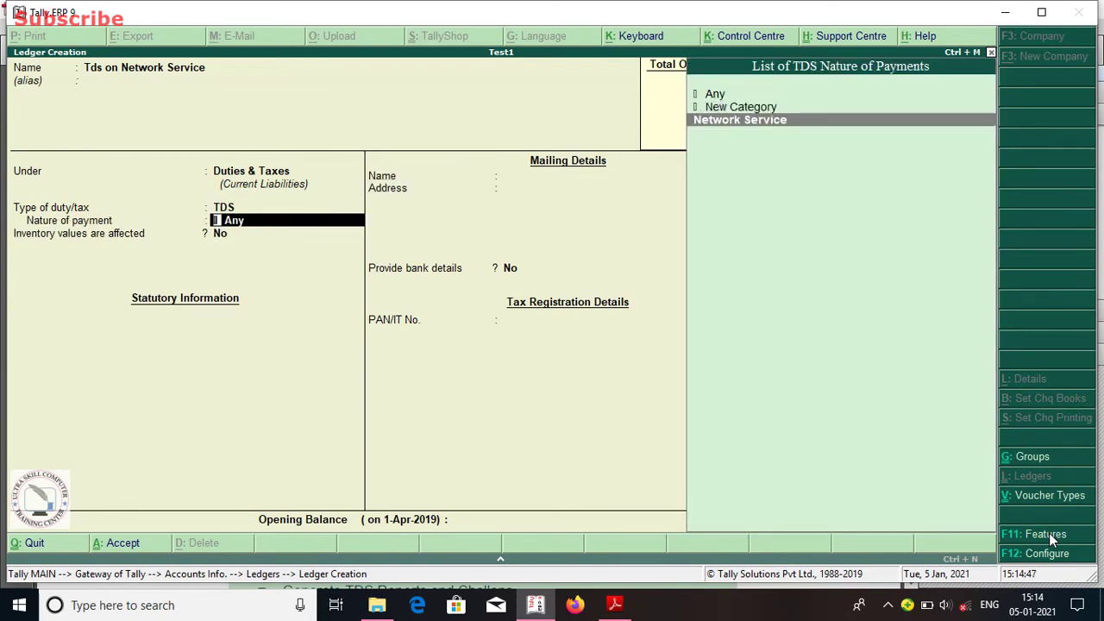
{"action": "key", "text": "Return"}
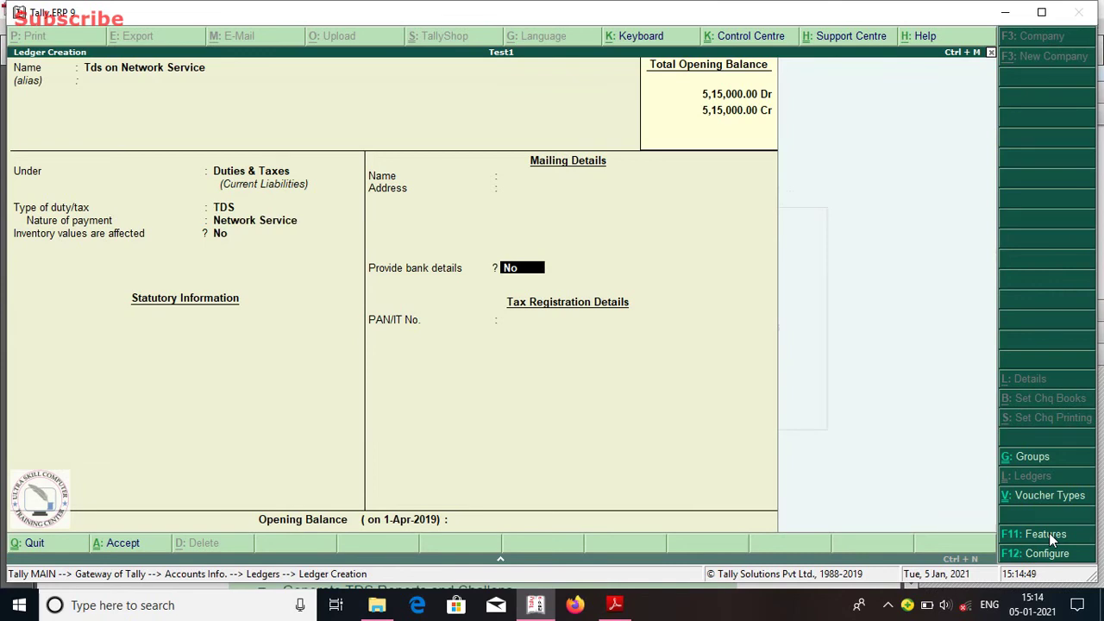
{"action": "key", "text": "Return"}
{"action": "key", "text": "Return"}
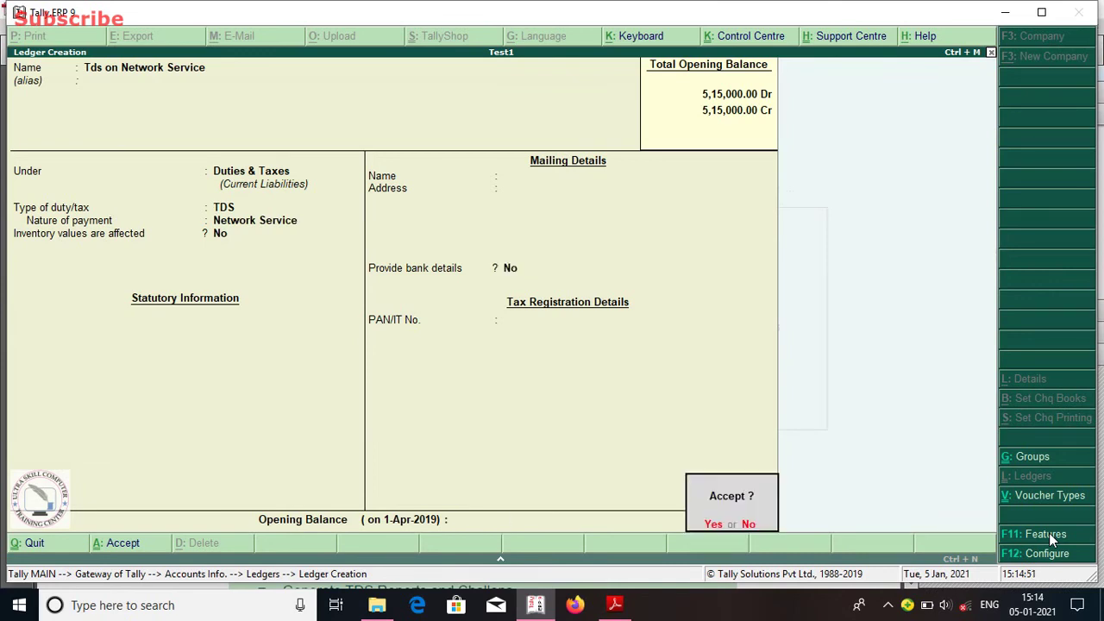
{"action": "key", "text": "Return"}
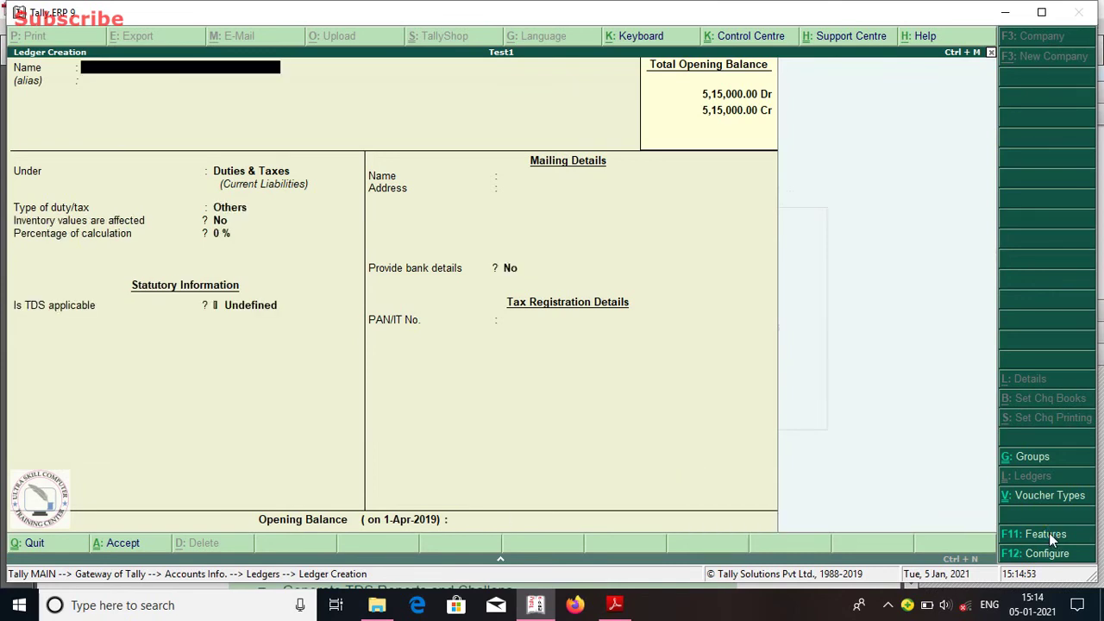
Leave ledger creation, return to the Gateway of Tally and open a new accounting journal voucher
{"action": "key", "text": "Escape"}
{"action": "key", "text": "Return"}
{"action": "key", "text": "Escape"}
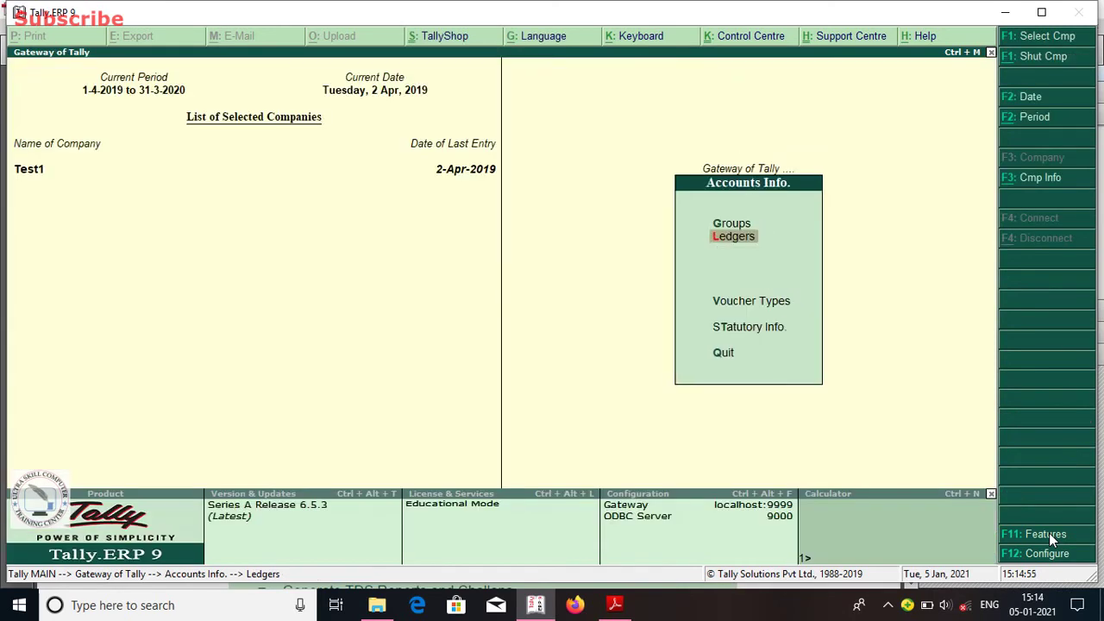
{"action": "key", "text": "Escape"}
{"action": "key", "text": "Down"}
{"action": "key", "text": "Down"}
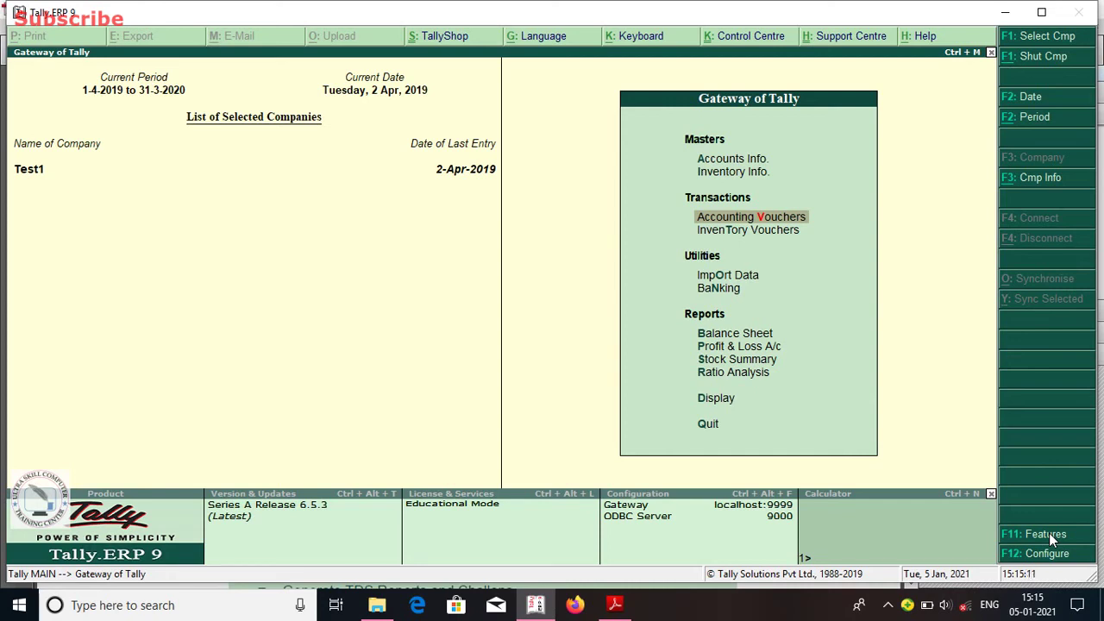
{"action": "key", "text": "Return"}
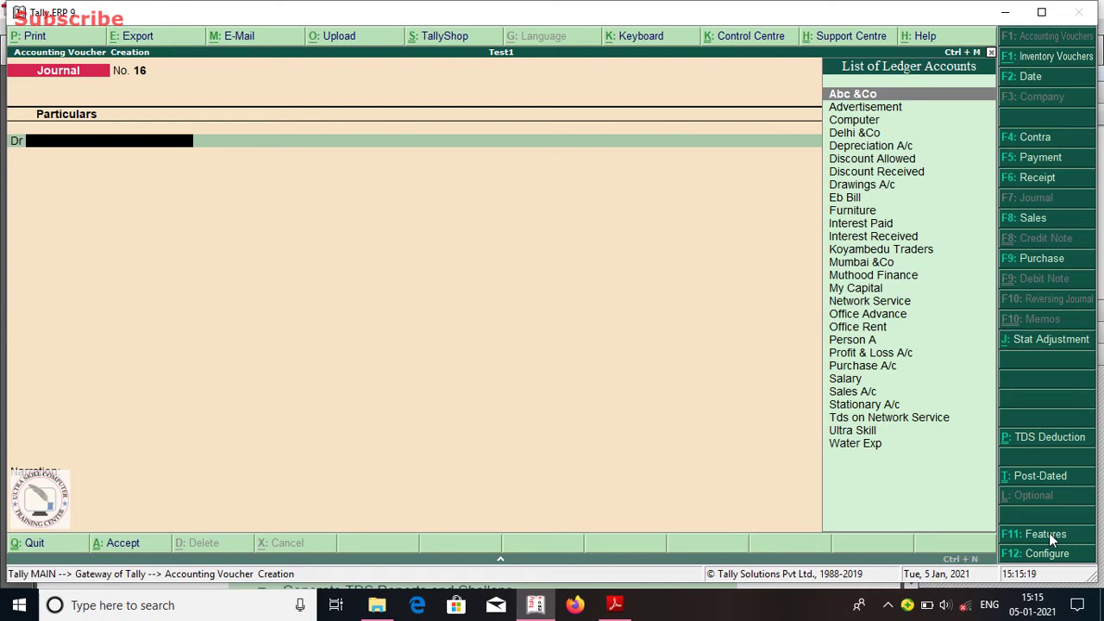
Debit the Network Service ledger with 50,000 in the journal voucher
{"action": "key", "text": "Down"}
{"action": "key", "text": "Down"}
{"action": "key", "text": "Down"}
{"action": "key", "text": "Down"}
{"action": "key", "text": "Down"}
{"action": "key", "text": "Down"}
{"action": "key", "text": "Down"}
{"action": "key", "text": "Down"}
{"action": "key", "text": "Down"}
{"action": "key", "text": "Down"}
{"action": "key", "text": "Down"}
{"action": "key", "text": "Down"}
{"action": "key", "text": "Down"}
{"action": "key", "text": "Down"}
{"action": "key", "text": "Down"}
{"action": "key", "text": "Down"}
{"action": "key", "text": "Down"}
{"action": "key", "text": "Up"}
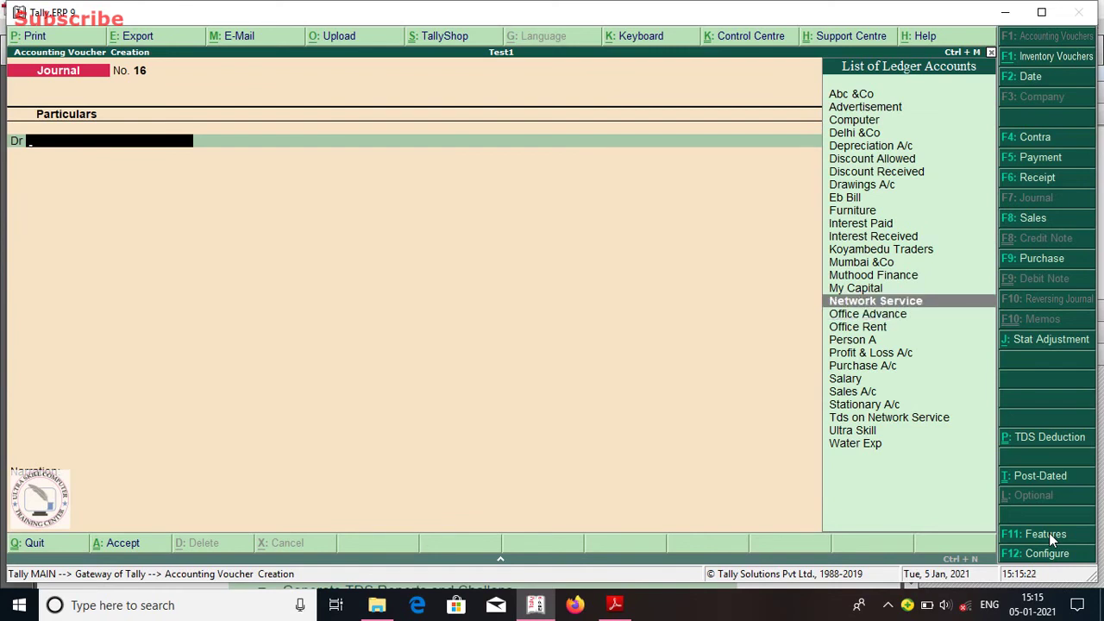
{"action": "key", "text": "Return"}
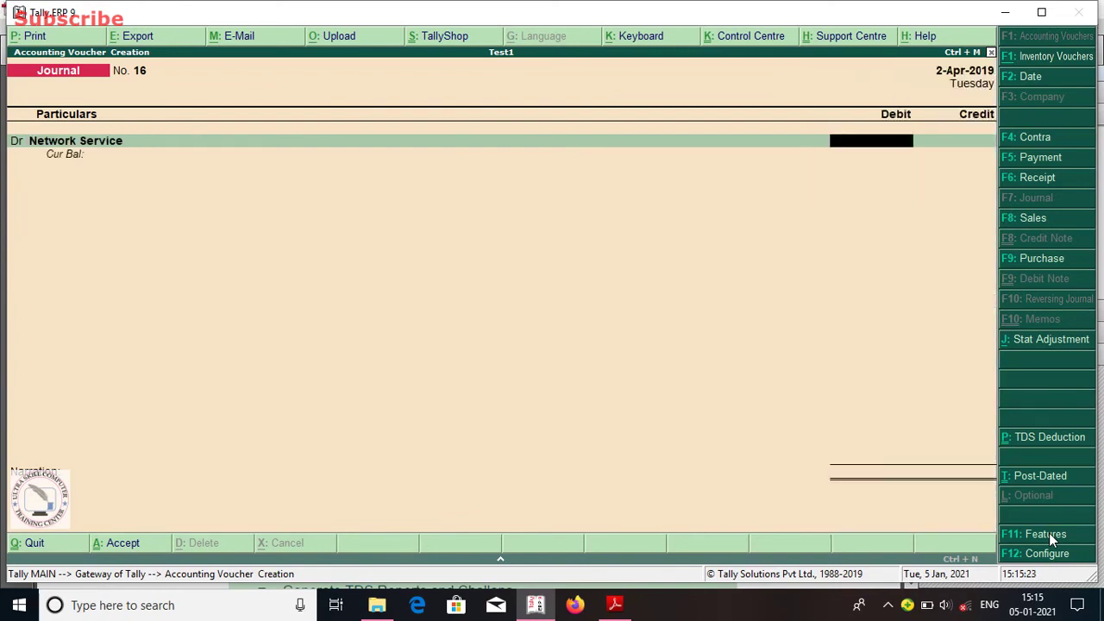
{"action": "type", "text": "50000"}
{"action": "key", "text": "Return"}
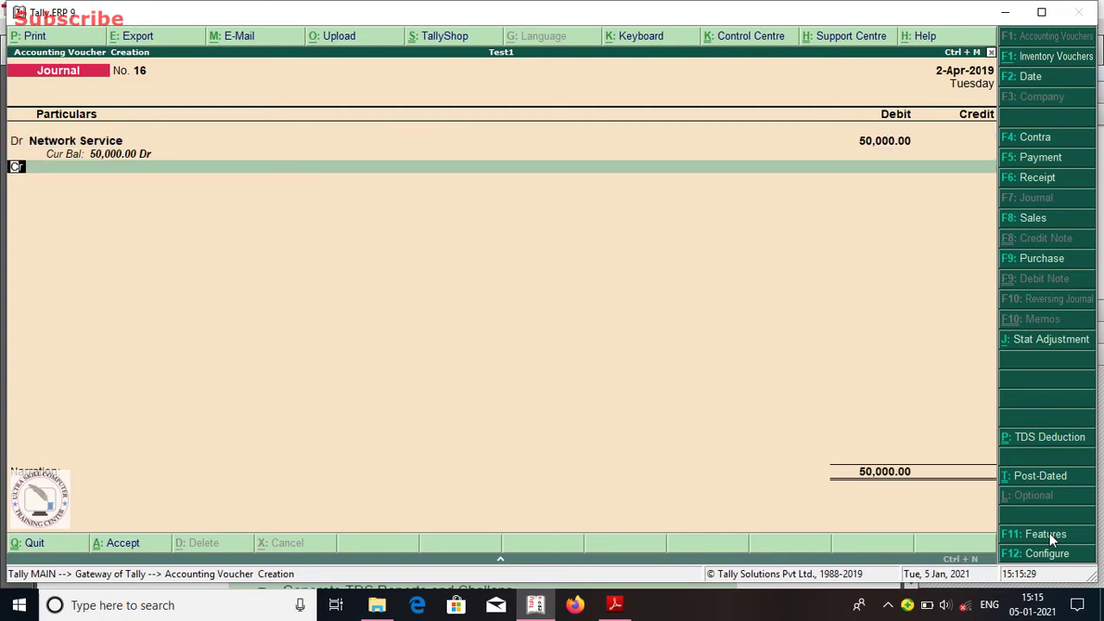
Credit Person A in the journal voucher, accepting the calculated amount of 40,000
{"action": "key", "text": "Return"}
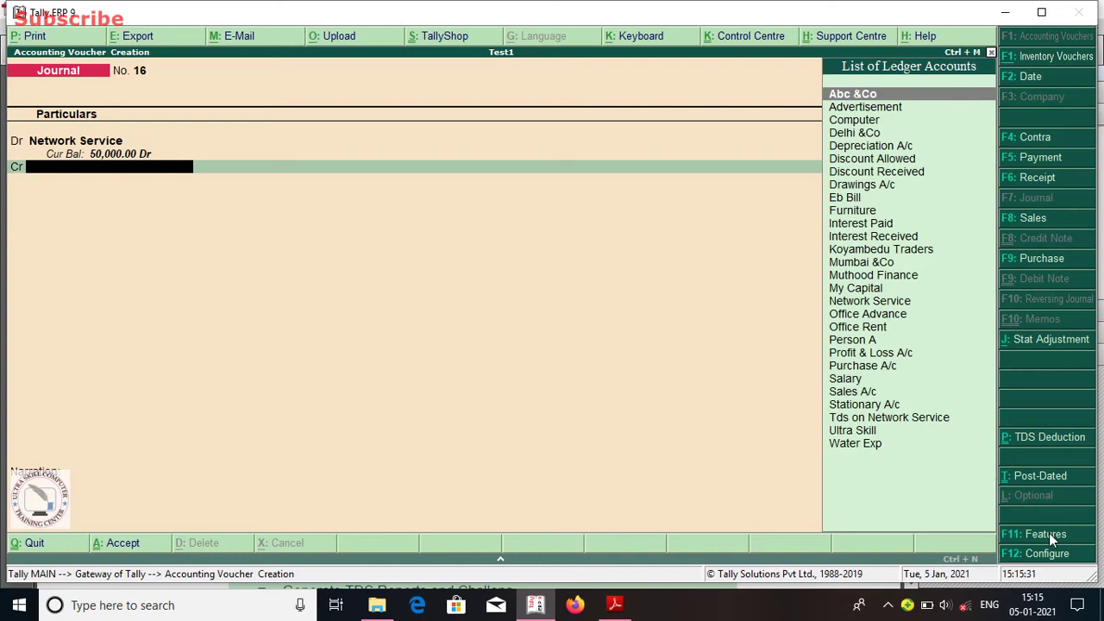
{"action": "type", "text": "P"}
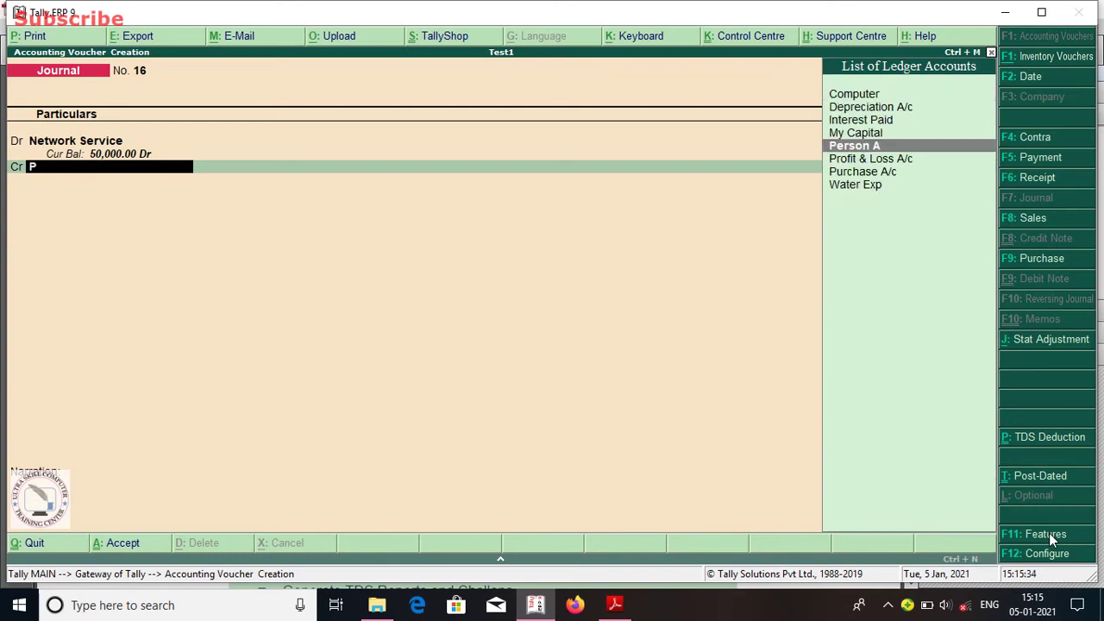
{"action": "key", "text": "Return"}
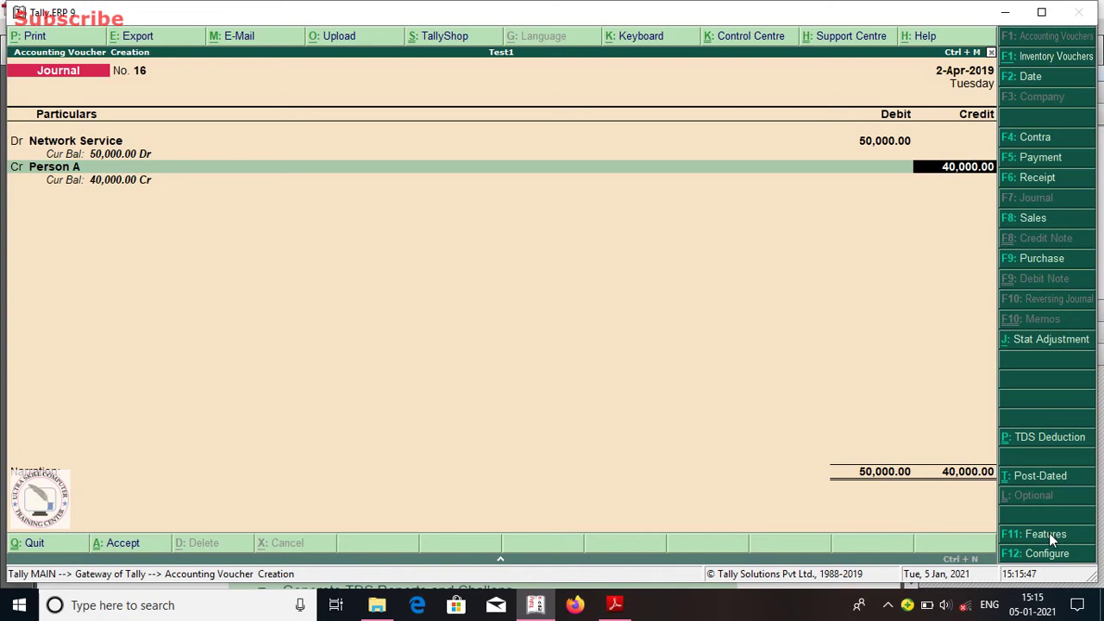
{"action": "key", "text": "Return"}
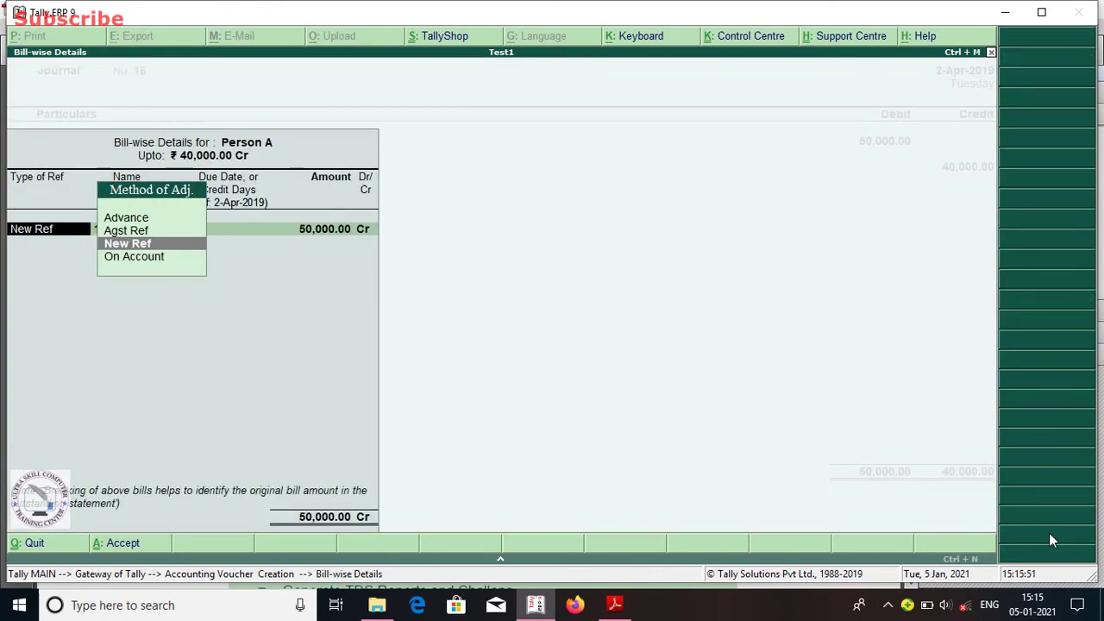
Allocate 50,000 Cr of Person A's bill-wise details to a New Ref named Network, leaving the due date blank
{"action": "key", "text": "Return"}
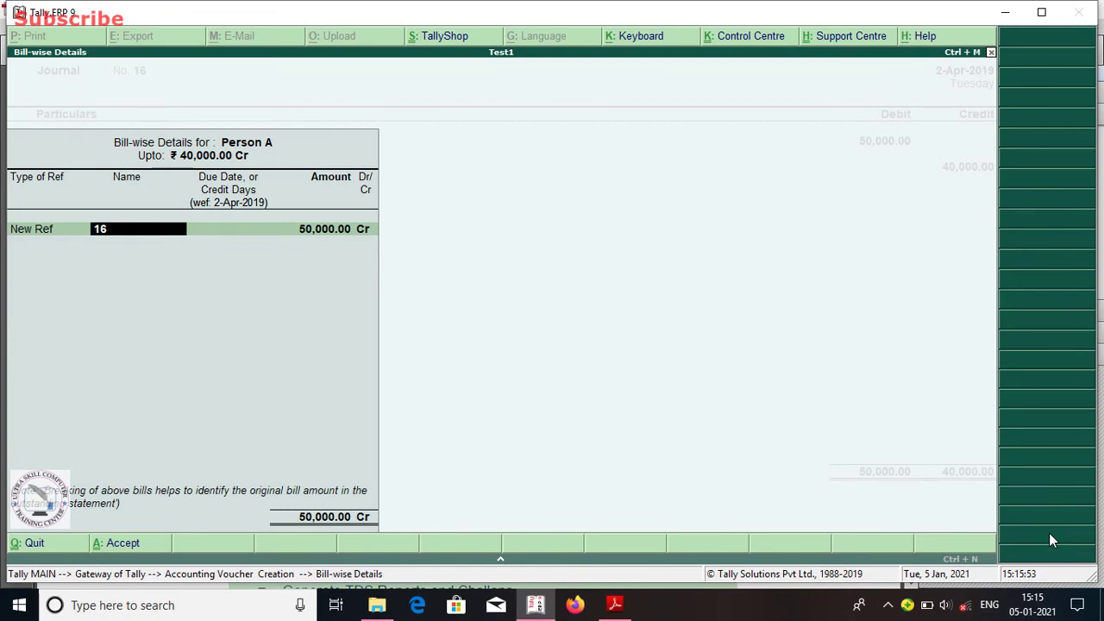
{"action": "type", "text": "Network"}
{"action": "key", "text": "Return"}
{"action": "key", "text": "Return"}
{"action": "key", "text": "Return"}
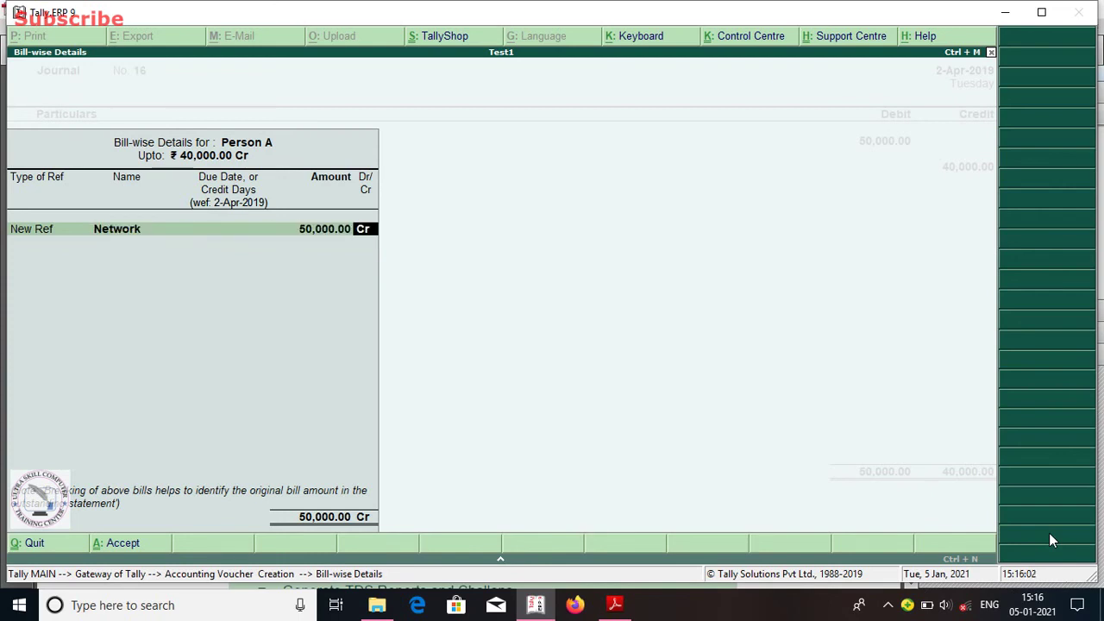
{"action": "key", "text": "Return"}
Add a second bill-wise New Ref named Tds for 10,000 Dr, without a due date
{"action": "key", "text": "Return"}
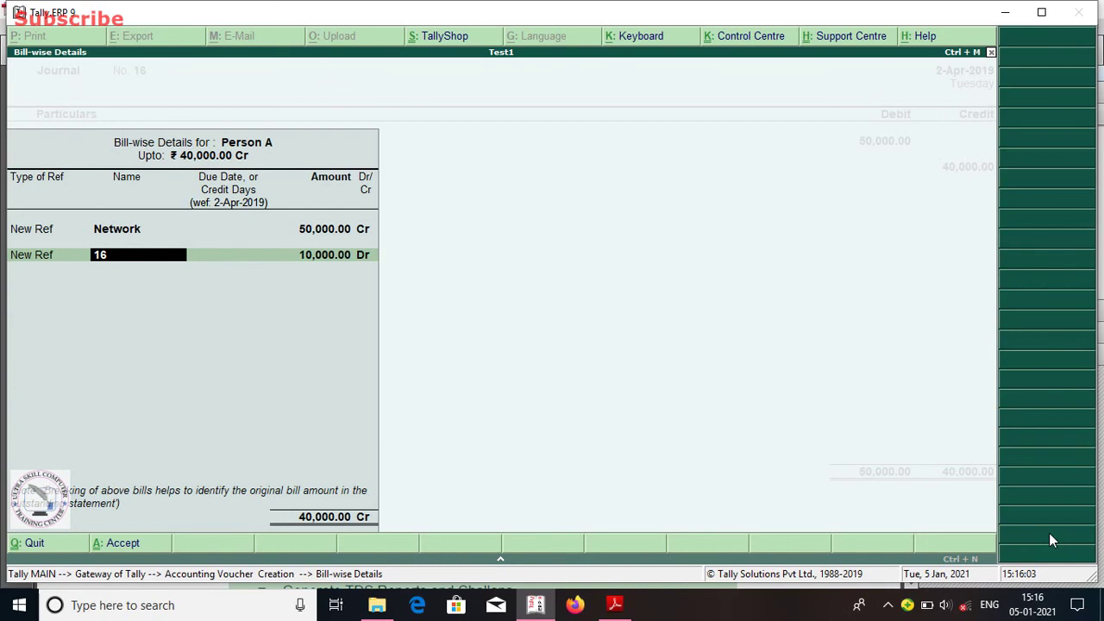
{"action": "type", "text": "Tds"}
{"action": "key", "text": "Return"}
{"action": "key", "text": "Return"}
{"action": "key", "text": "Return"}
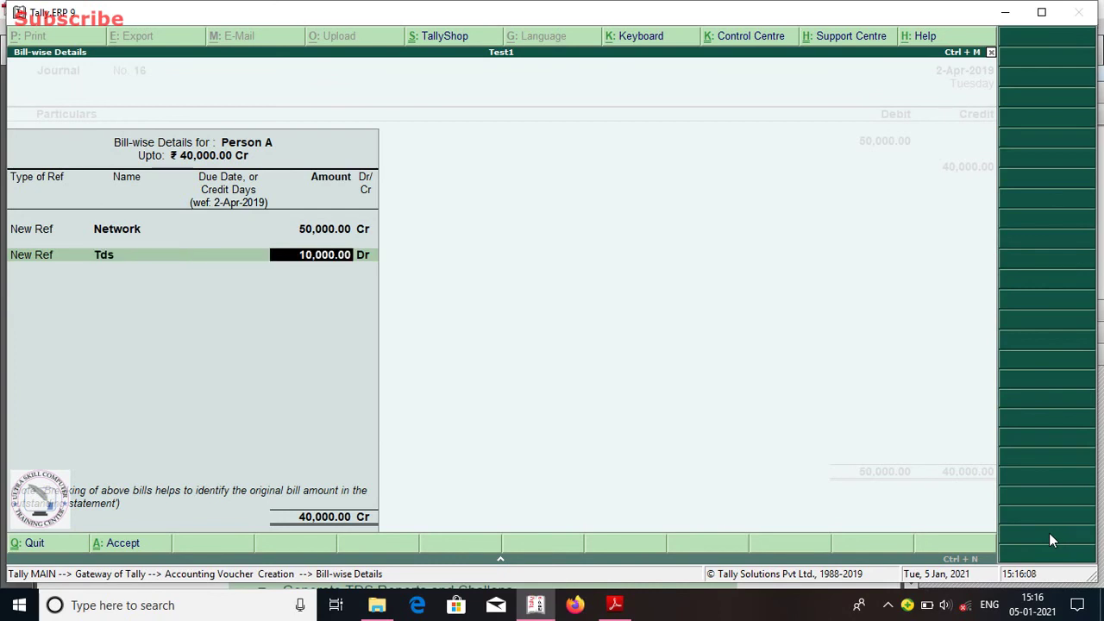